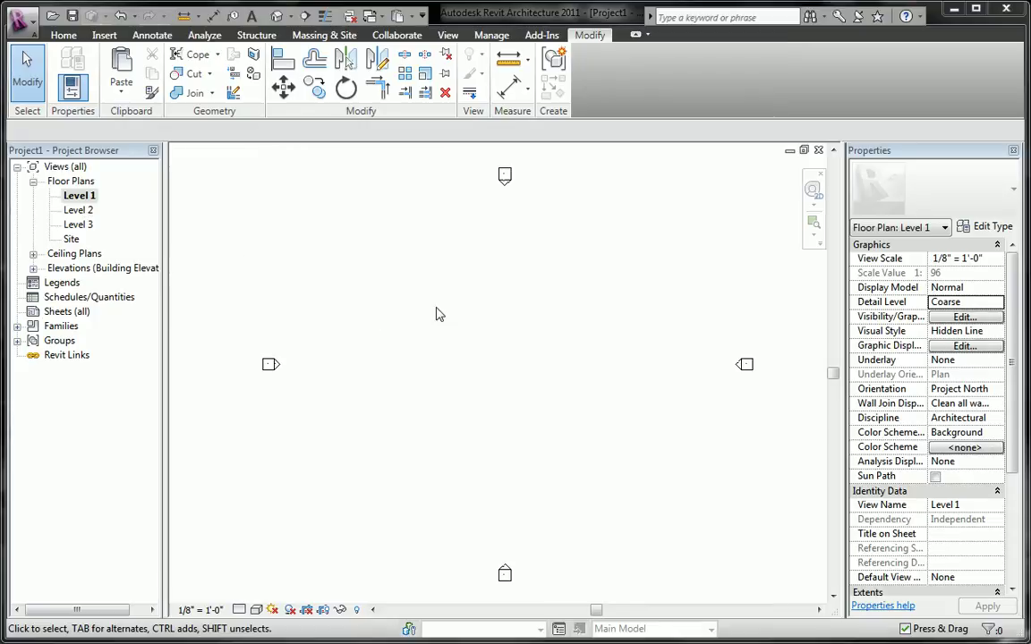
Start an in-place mass named Mass 1 from the Level 1 floor plan
{"action": "left_click", "coordinate": [80, 194]}
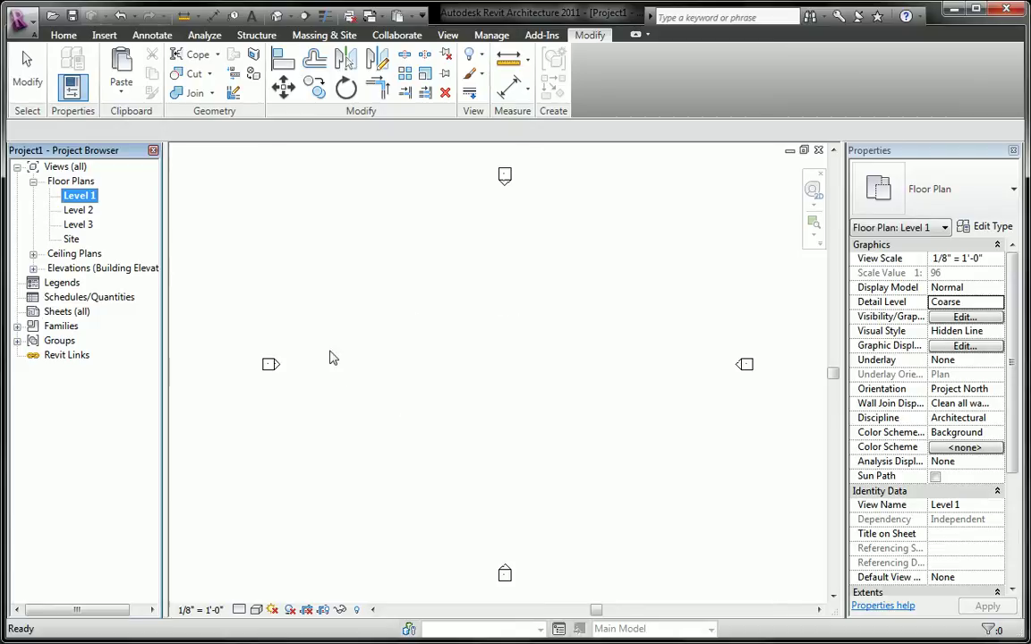
{"action": "left_click", "coordinate": [78, 198]}
{"action": "left_click", "coordinate": [318, 36]}
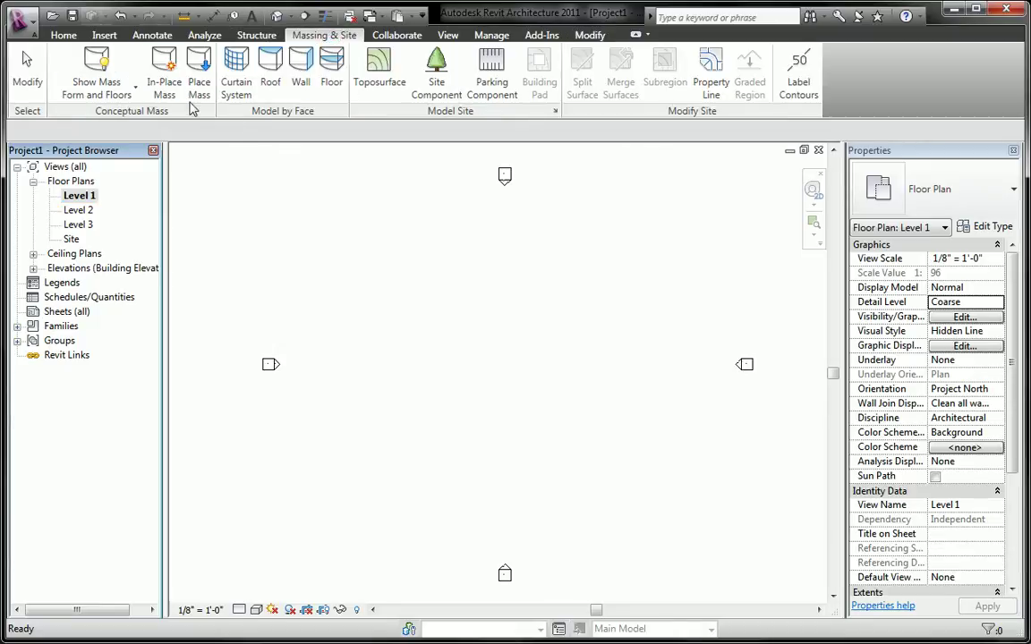
{"action": "left_click", "coordinate": [165, 78]}
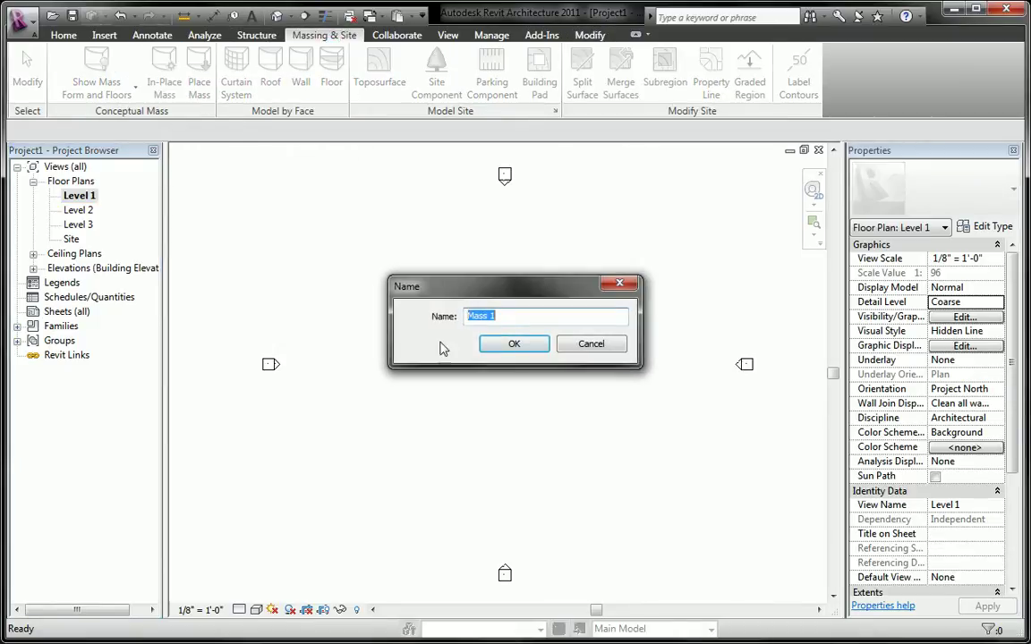
{"action": "left_click", "coordinate": [513, 356]}
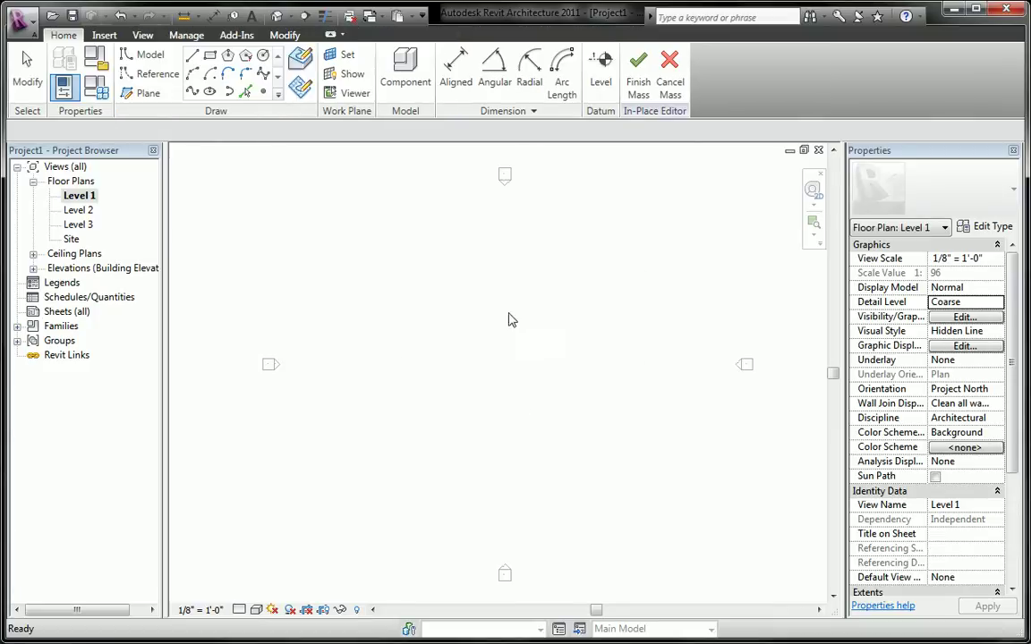
Draw a rectangle between the elevation markers on Level 1, create a solid form from it and finish the mass
{"action": "left_click", "coordinate": [414, 308]}
{"action": "left_click", "coordinate": [600, 417]}
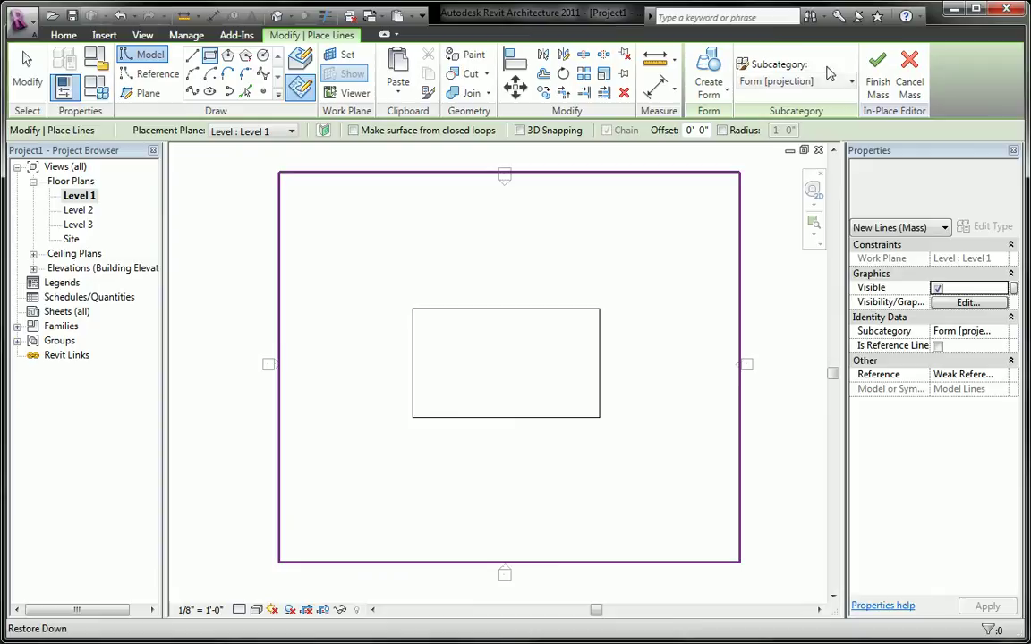
{"action": "key", "text": "Escape"}
{"action": "key", "text": "Escape"}
{"action": "left_click", "coordinate": [412, 358]}
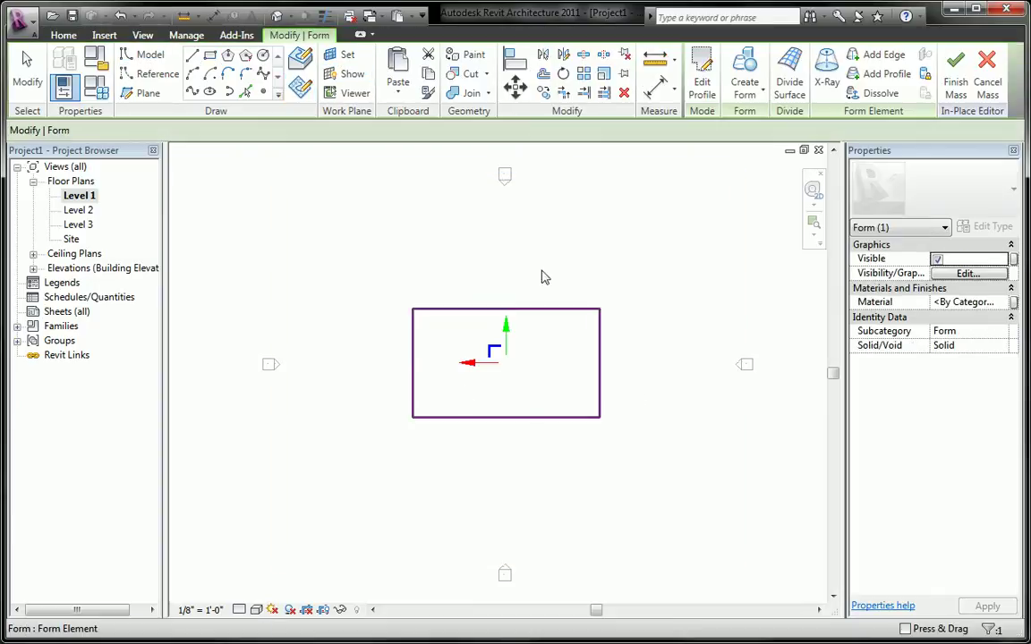
{"action": "left_click", "coordinate": [544, 277]}
{"action": "left_click", "coordinate": [954, 85]}
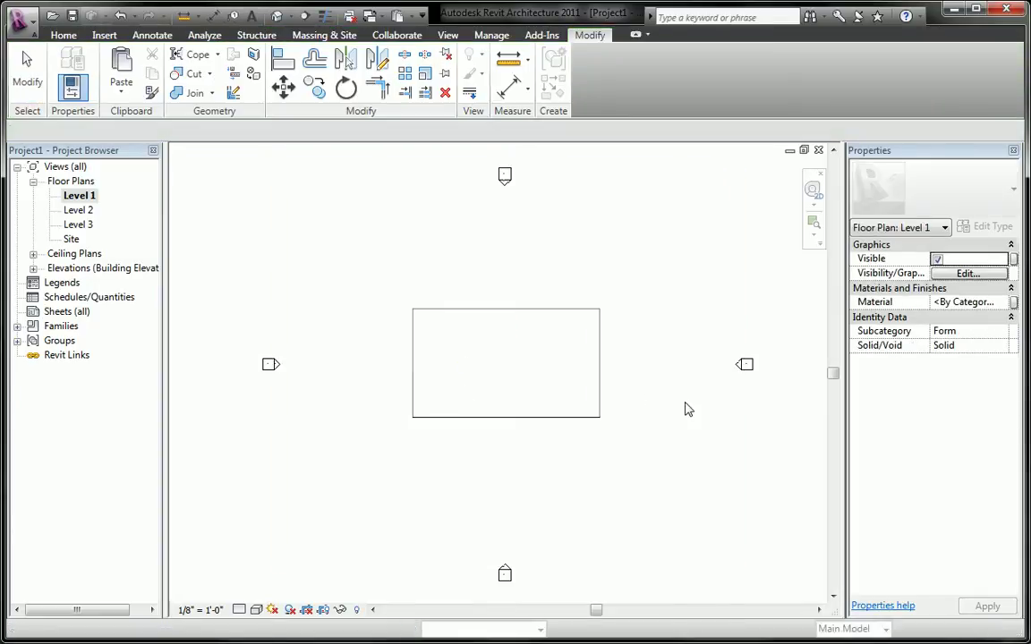
Open the South elevation and stretch the top of the mass up to Level 3
{"action": "double_click", "coordinate": [507, 574]}
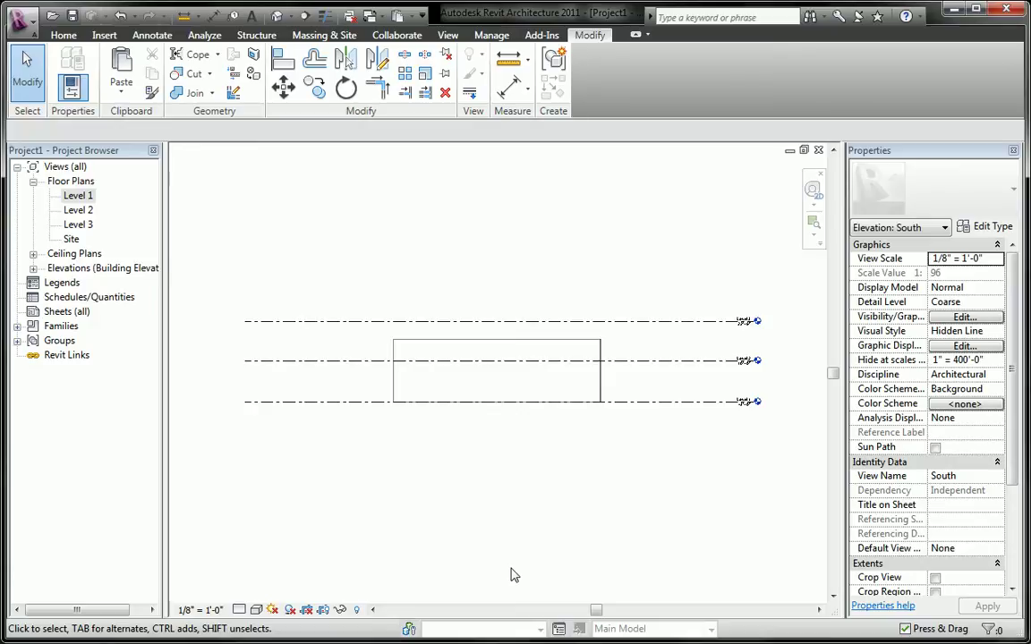
{"action": "mouse_move", "coordinate": [624, 462]}
{"action": "middle_mouse_down"}
{"action": "mouse_move", "coordinate": [633, 467]}
{"action": "mouse_move", "coordinate": [628, 460]}
{"action": "middle_mouse_up"}
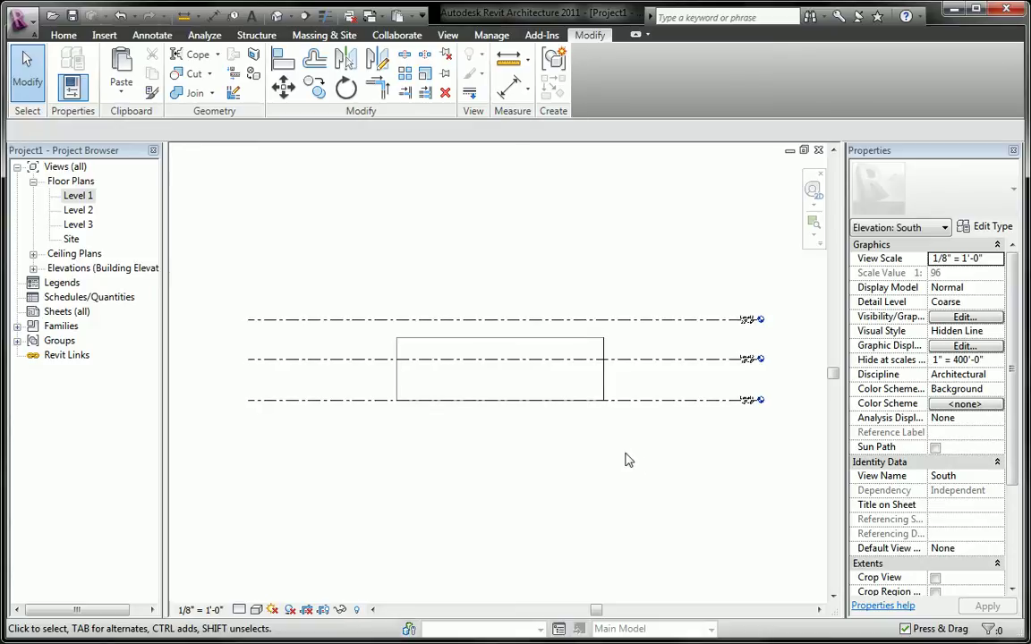
{"action": "key", "text": "a"}
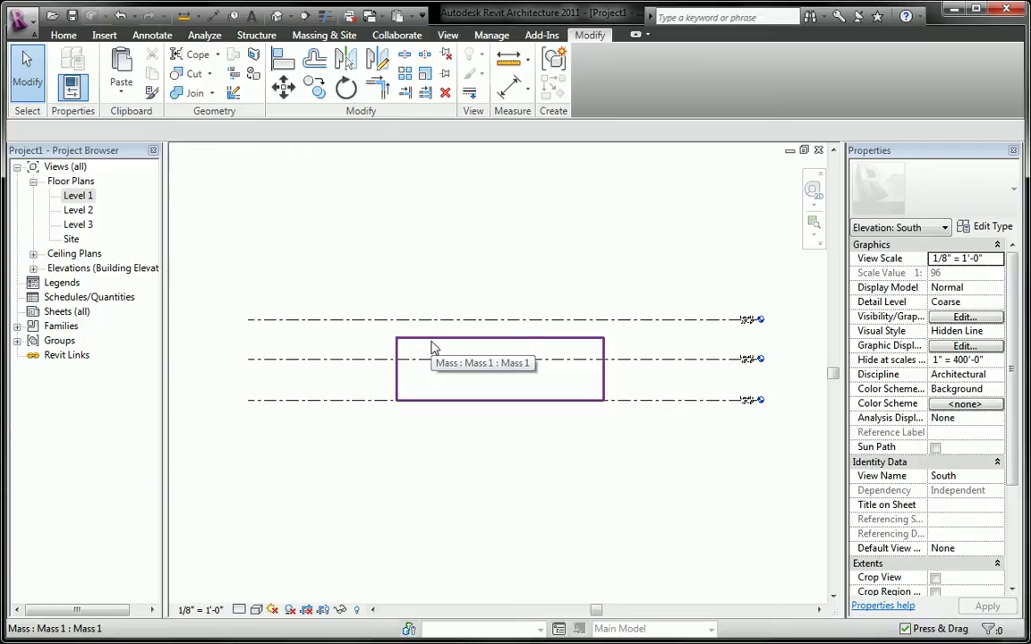
{"action": "middle_click_drag", "start_coordinate": [494, 459], "coordinate": [511, 463]}
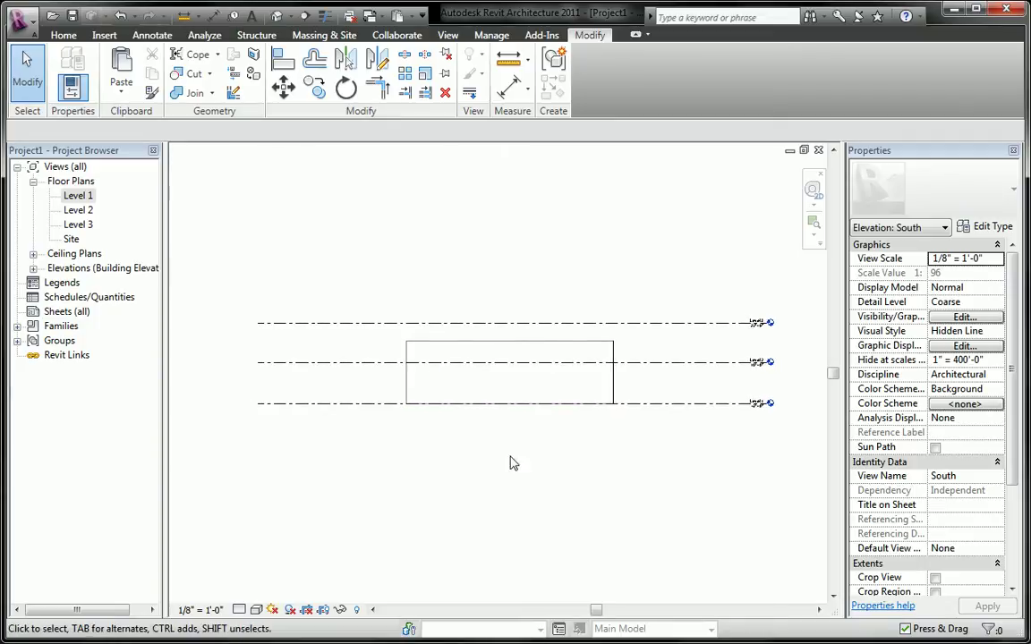
{"action": "left_click", "coordinate": [428, 349]}
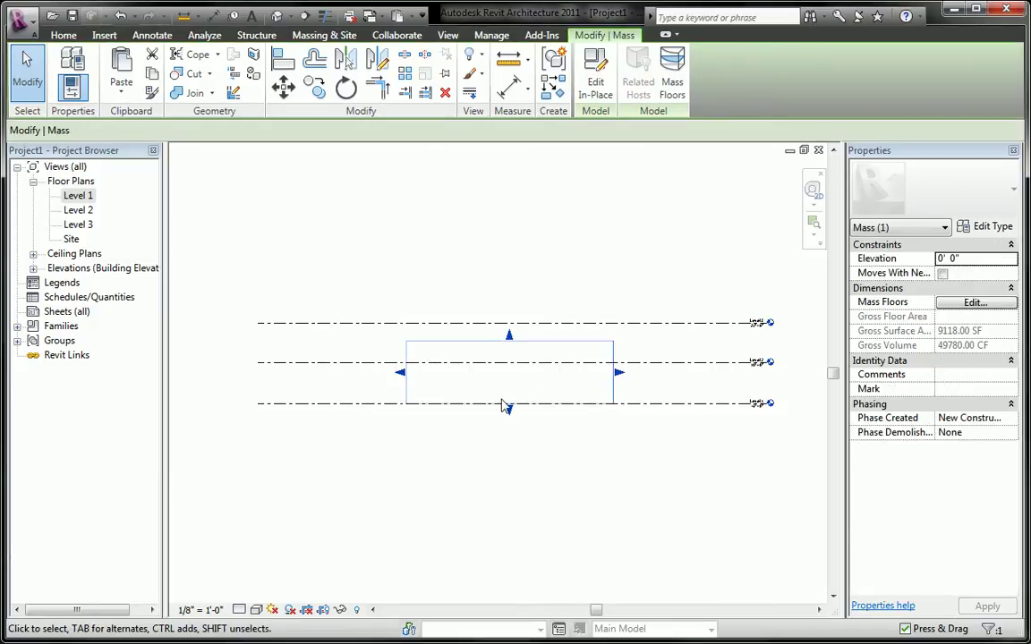
{"action": "mouse_move", "coordinate": [510, 413]}
{"action": "left_mouse_down"}
{"action": "mouse_move", "coordinate": [520, 392]}
{"action": "mouse_move", "coordinate": [513, 403]}
{"action": "left_mouse_up"}
{"action": "left_click_drag", "start_coordinate": [509, 338], "coordinate": [510, 324]}
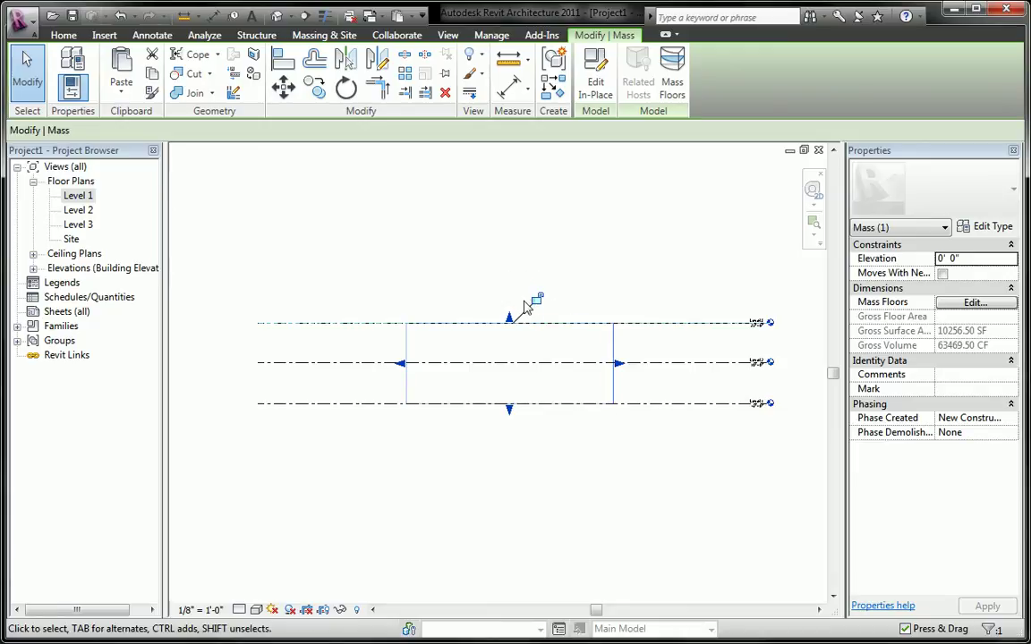
Try to constrain the mass's top to Level 3 and its bottom to Level 1 with the shape handles
{"action": "left_click", "coordinate": [538, 299]}
{"action": "left_click_drag", "start_coordinate": [510, 409], "coordinate": [479, 258]}
{"action": "left_click", "coordinate": [536, 299]}
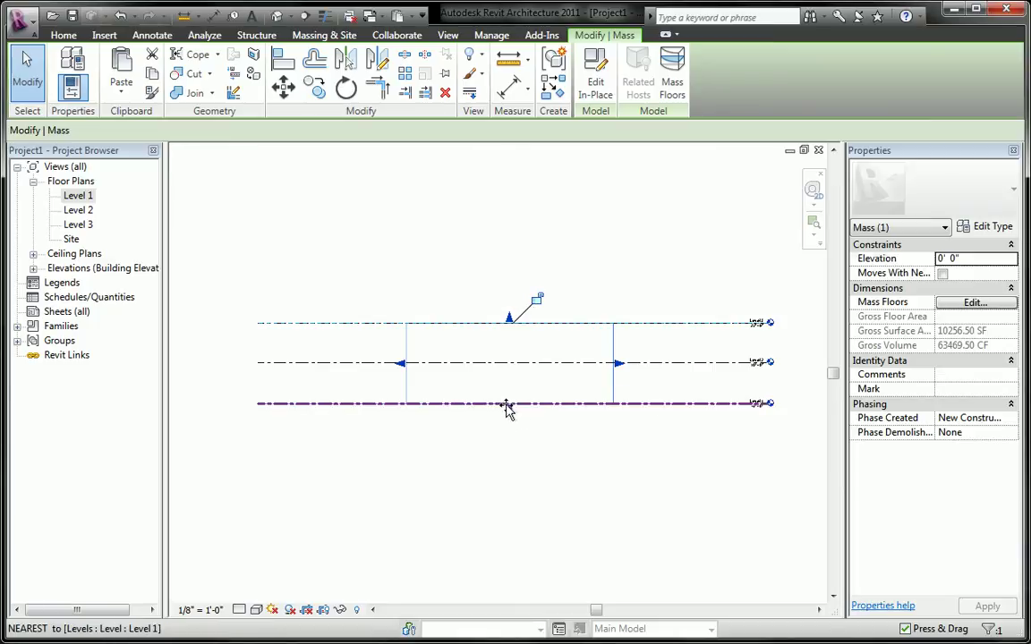
{"action": "mouse_move", "coordinate": [516, 412]}
{"action": "left_mouse_down"}
{"action": "mouse_move", "coordinate": [517, 398]}
{"action": "mouse_move", "coordinate": [508, 404]}
{"action": "left_mouse_up"}
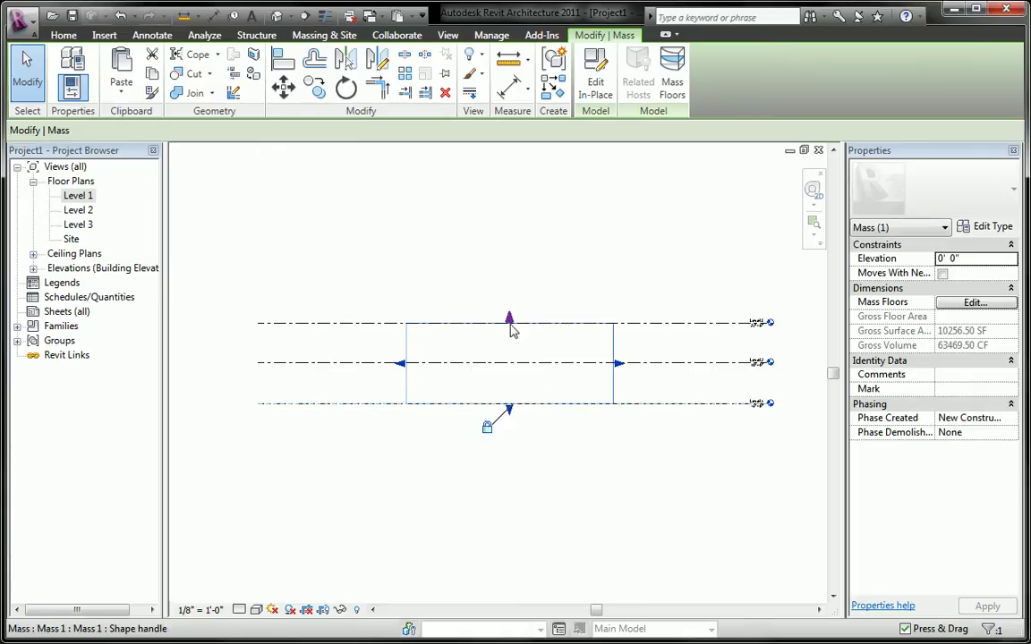
{"action": "mouse_move", "coordinate": [512, 326]}
{"action": "left_mouse_down"}
{"action": "mouse_move", "coordinate": [511, 343]}
{"action": "mouse_move", "coordinate": [528, 298]}
{"action": "mouse_move", "coordinate": [511, 350]}
{"action": "mouse_move", "coordinate": [515, 342]}
{"action": "left_mouse_up"}
{"action": "left_click", "coordinate": [555, 280]}
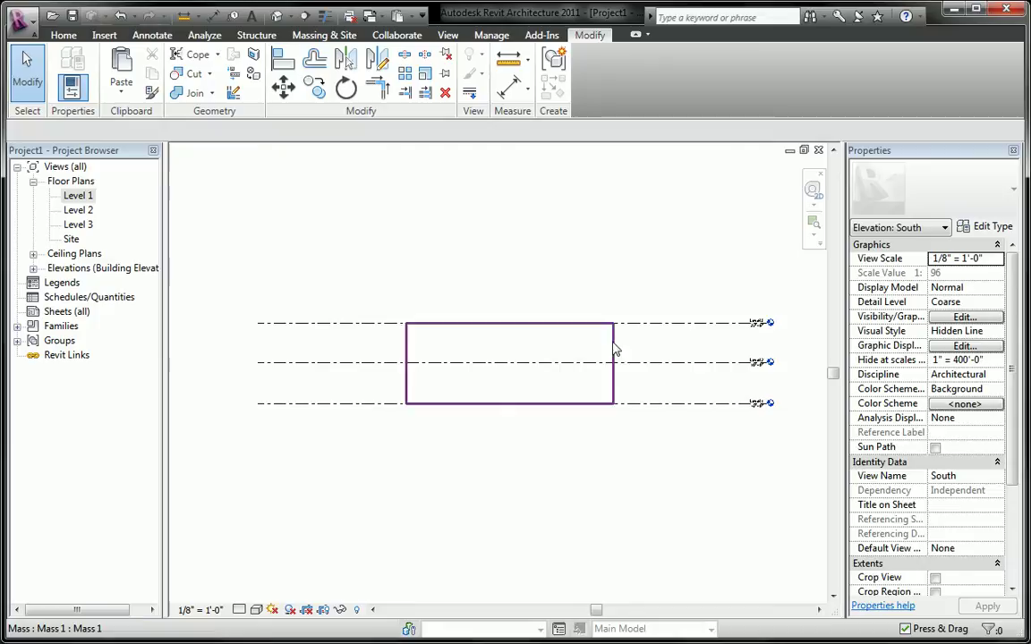
Align the top of the mass to Level 3 and lock the alignment
{"action": "left_click", "coordinate": [611, 354]}
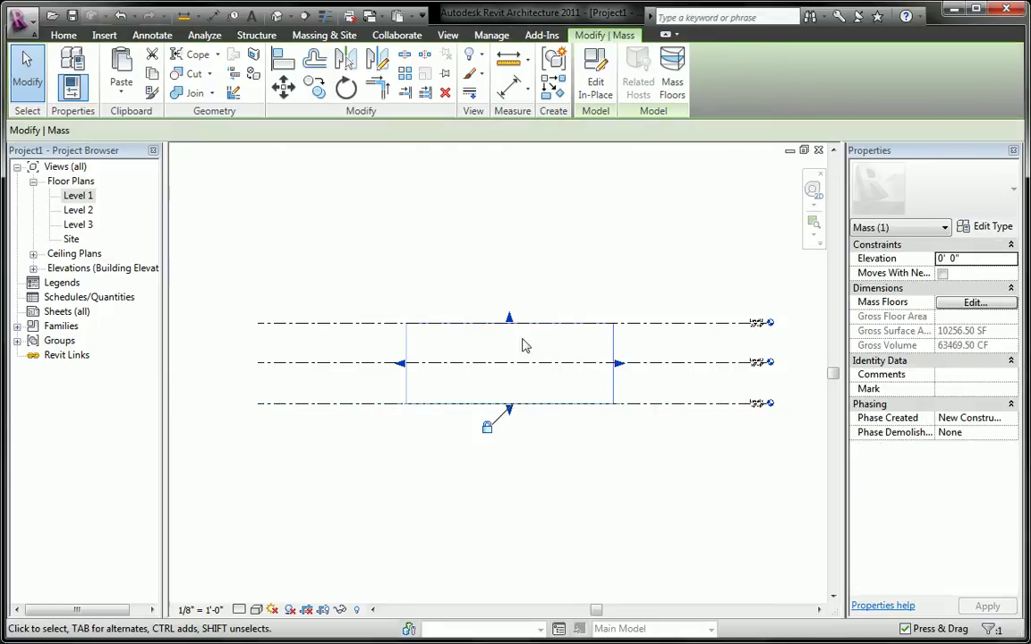
{"action": "key", "text": "a"}
{"action": "key", "text": "l"}
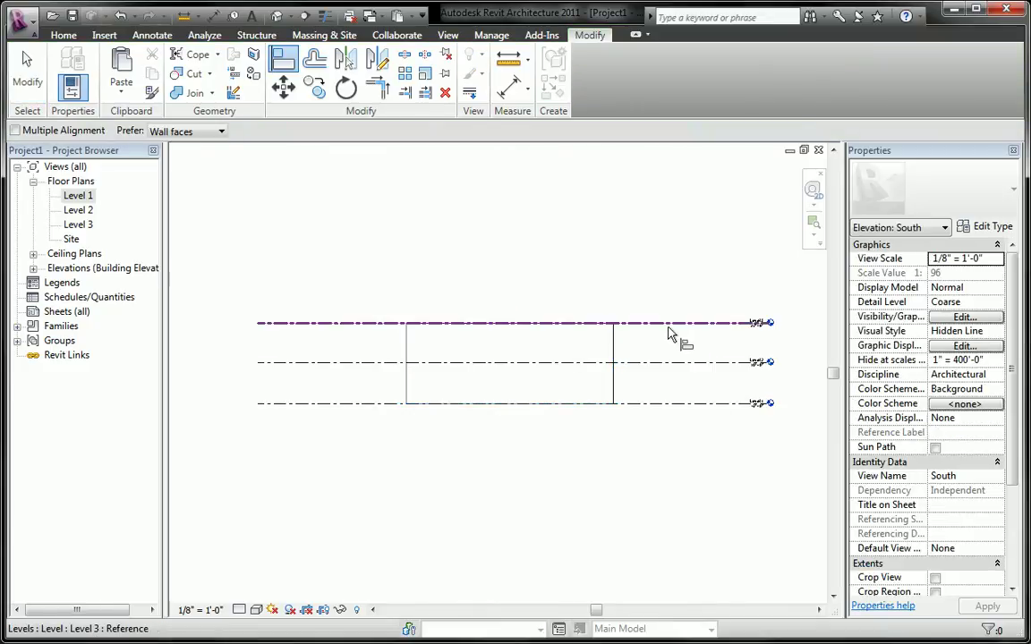
{"action": "left_click", "coordinate": [641, 325]}
{"action": "left_click", "coordinate": [537, 325]}
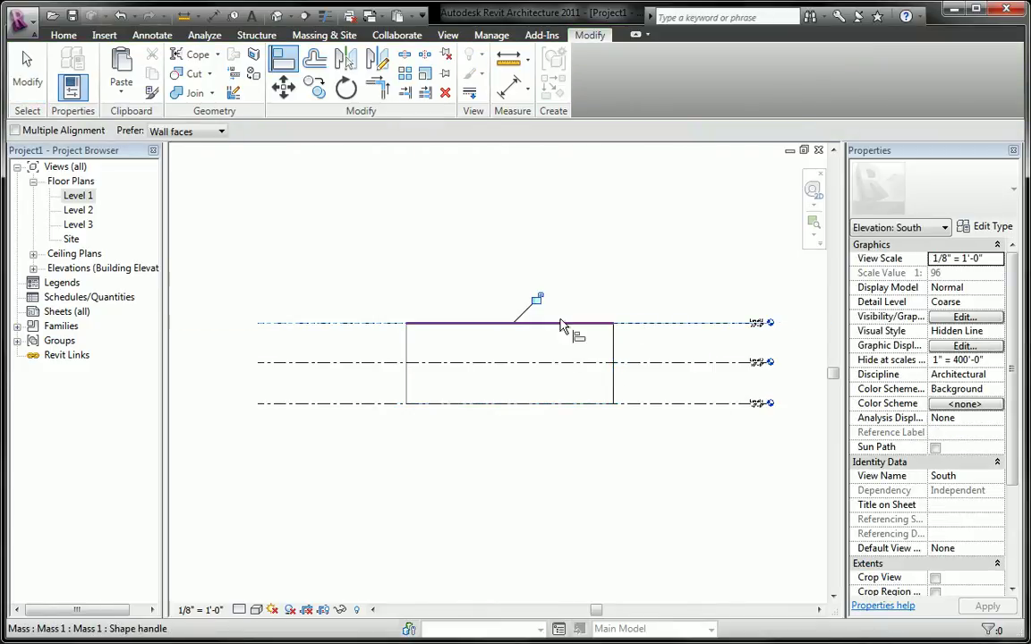
{"action": "left_click", "coordinate": [27, 76]}
Try moving Level 3 down to 16' 0" and Level 1 up to 2' 0", and undo the level change
{"action": "left_click_drag", "start_coordinate": [705, 326], "coordinate": [706, 354]}
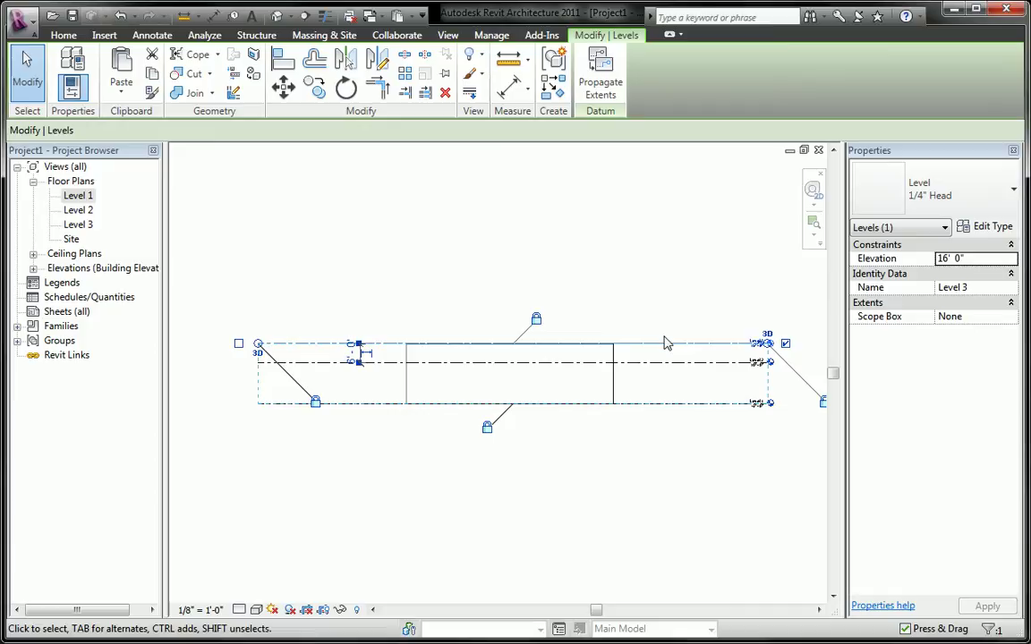
{"action": "left_click_drag", "start_coordinate": [668, 410], "coordinate": [663, 387]}
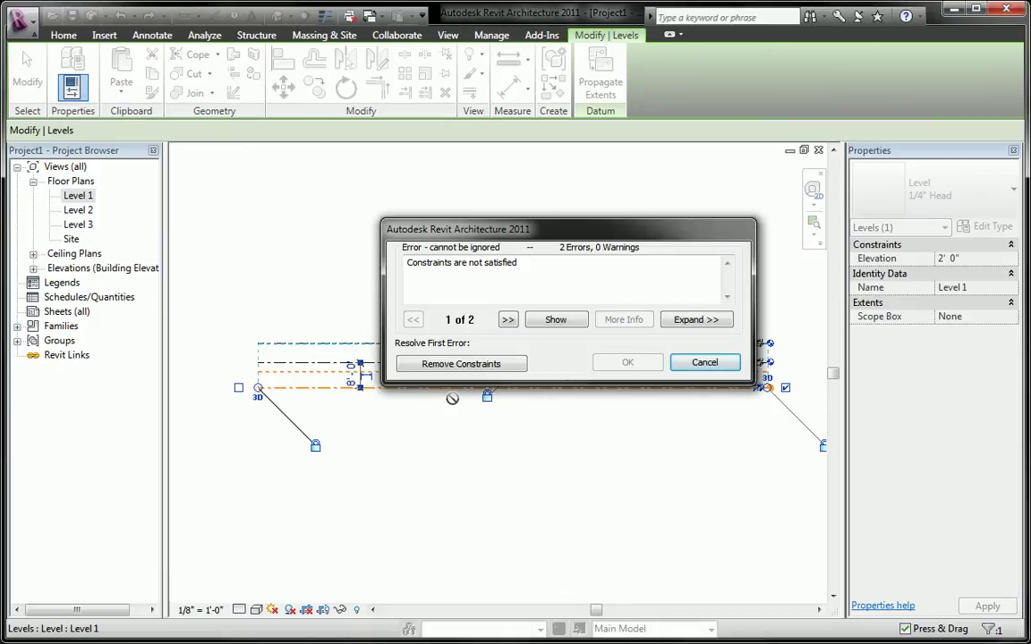
{"action": "left_click", "coordinate": [701, 363]}
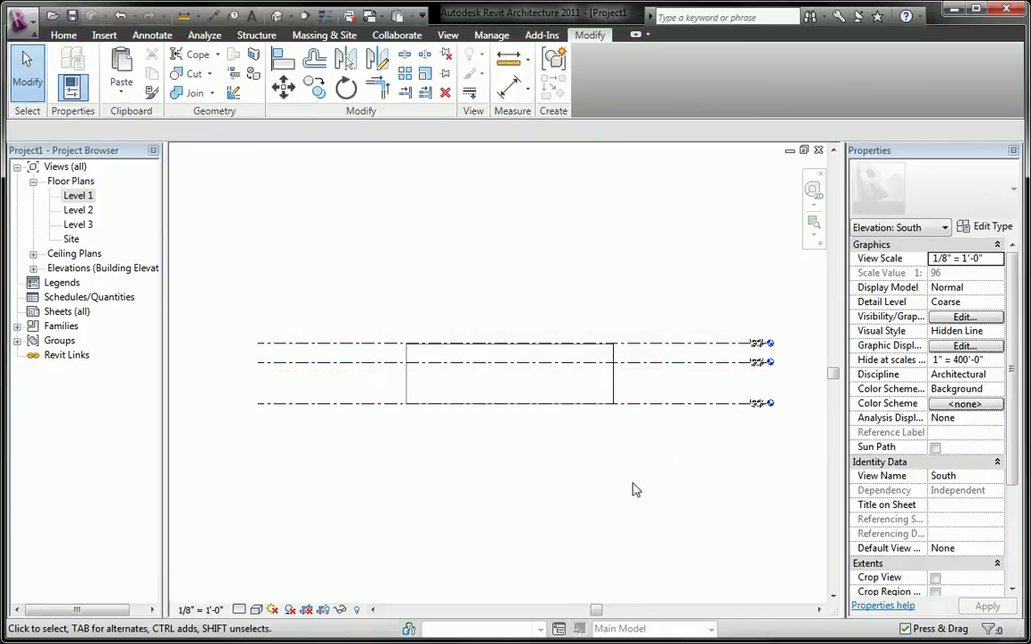
{"action": "left_click", "coordinate": [125, 17]}
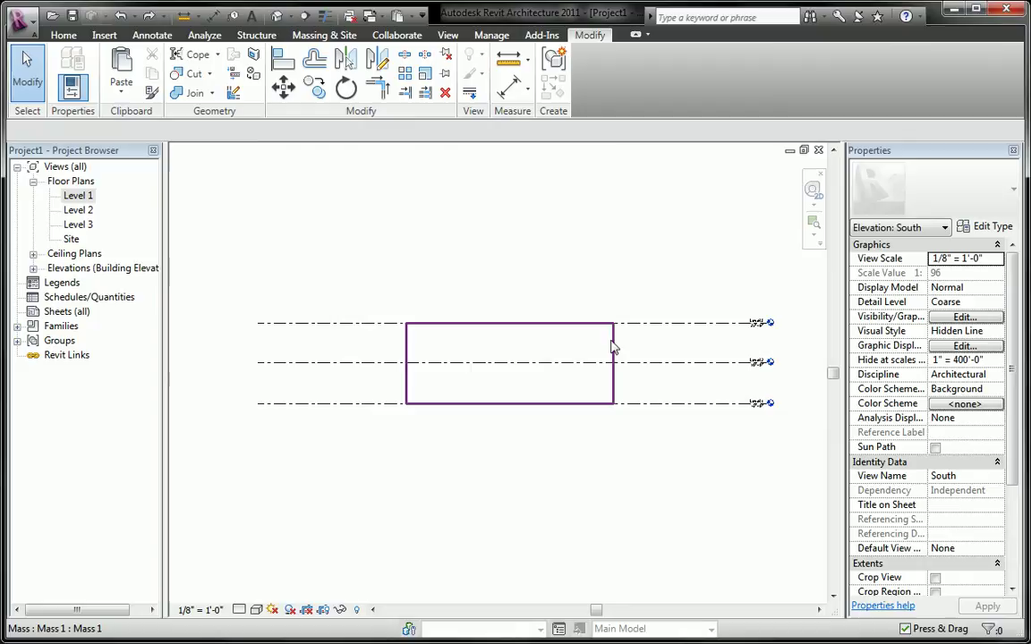
Edit the mass in place, lowering its top face to Level 2 and locking it there
{"action": "left_click", "coordinate": [614, 350]}
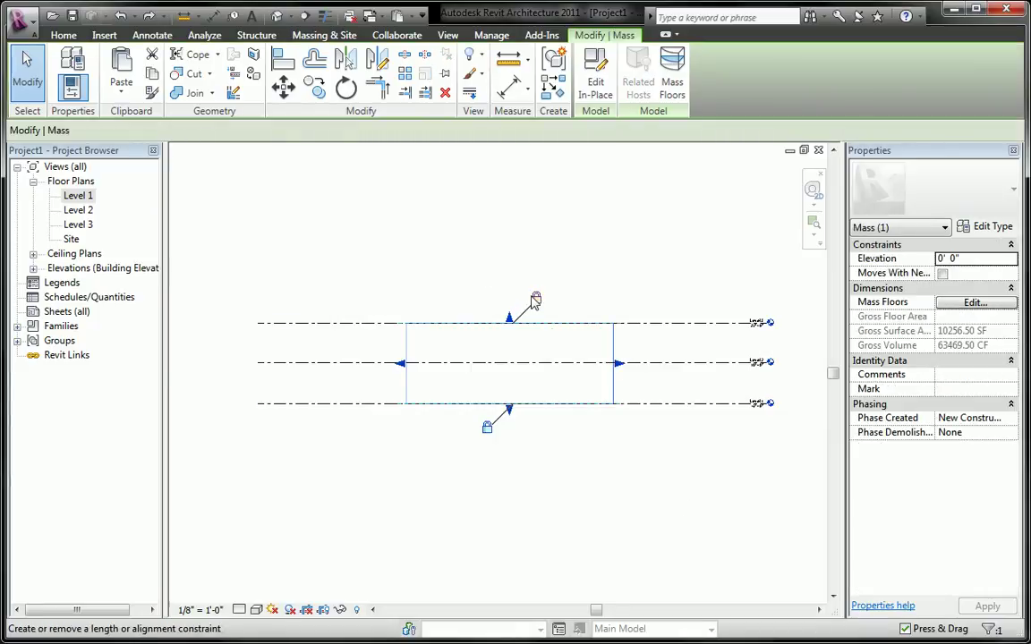
{"action": "left_click", "coordinate": [595, 85]}
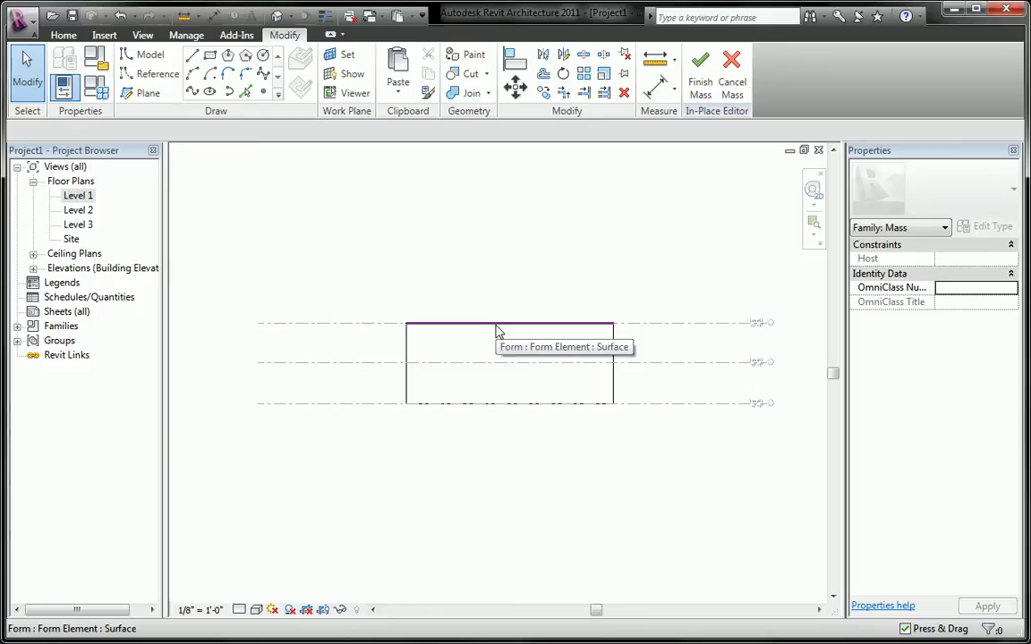
{"action": "left_click", "coordinate": [499, 331]}
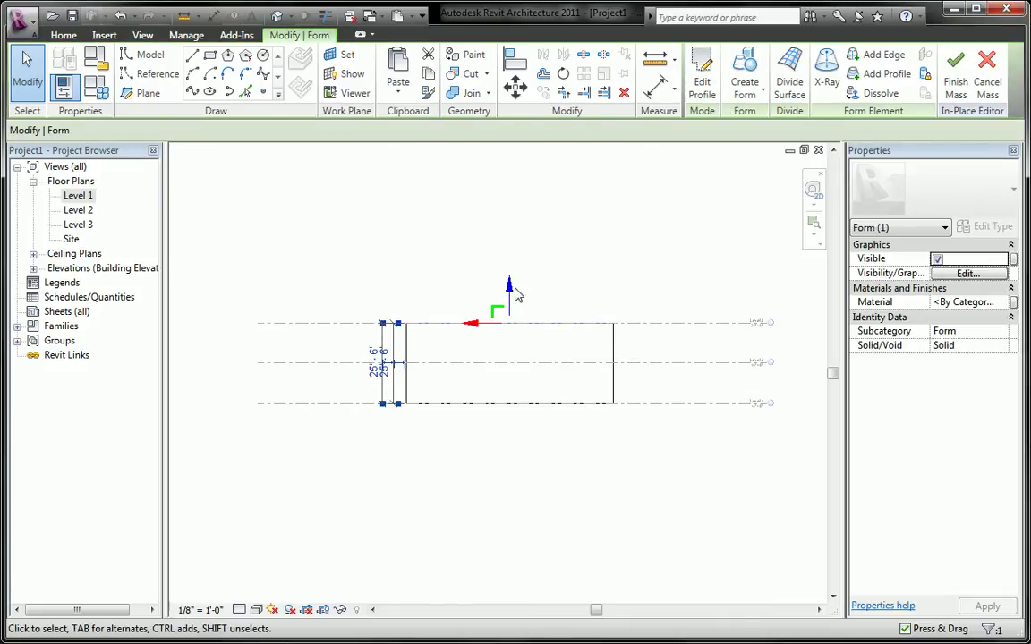
{"action": "left_click_drag", "start_coordinate": [514, 295], "coordinate": [516, 332]}
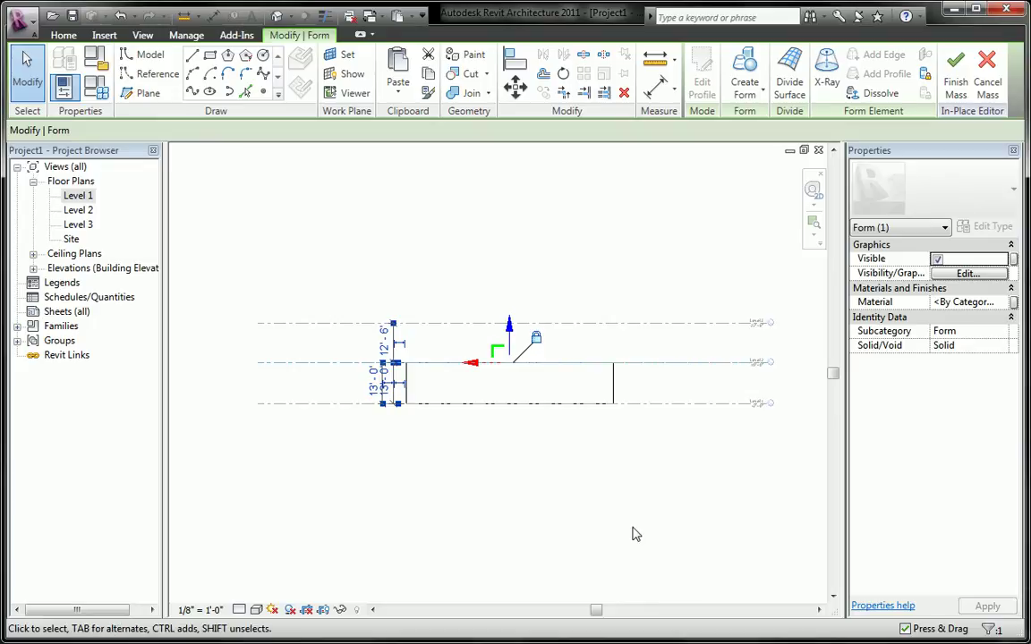
{"action": "left_click", "coordinate": [532, 434]}
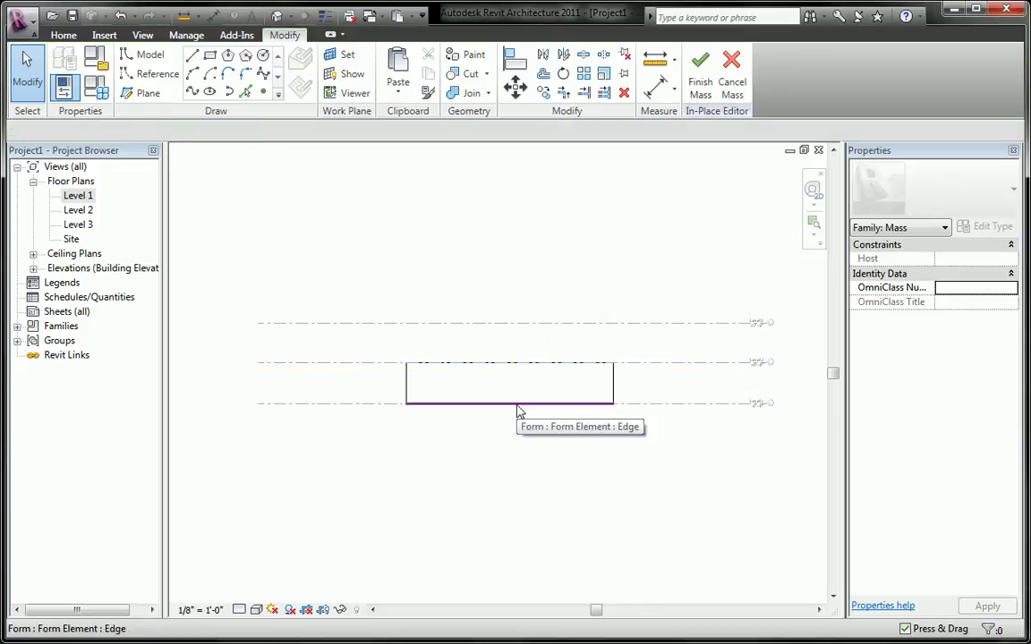
Pull the form's bottom face below Level 1, return it to Level 1 and lock it there
{"action": "key", "text": "Tab"}
{"action": "key", "text": "Tab"}
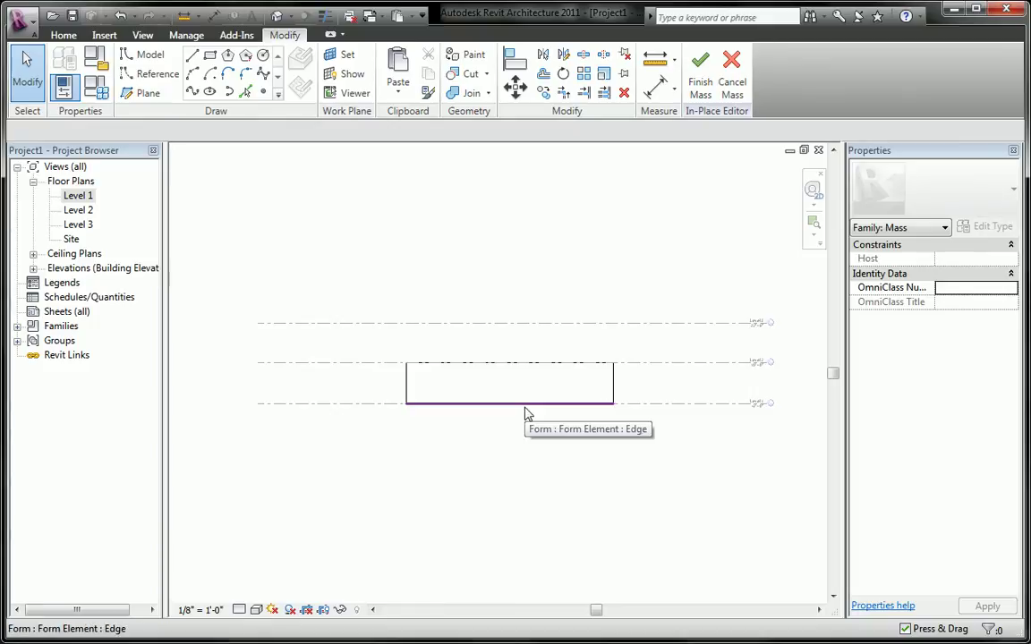
{"action": "key", "text": "Tab"}
{"action": "left_click", "coordinate": [526, 414]}
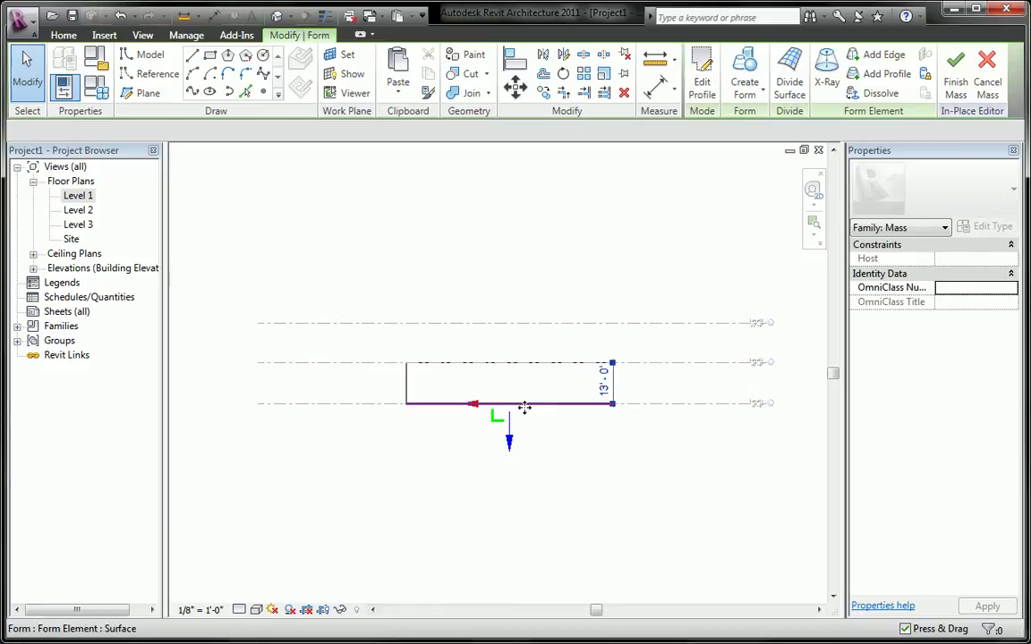
{"action": "left_click_drag", "start_coordinate": [517, 445], "coordinate": [600, 519]}
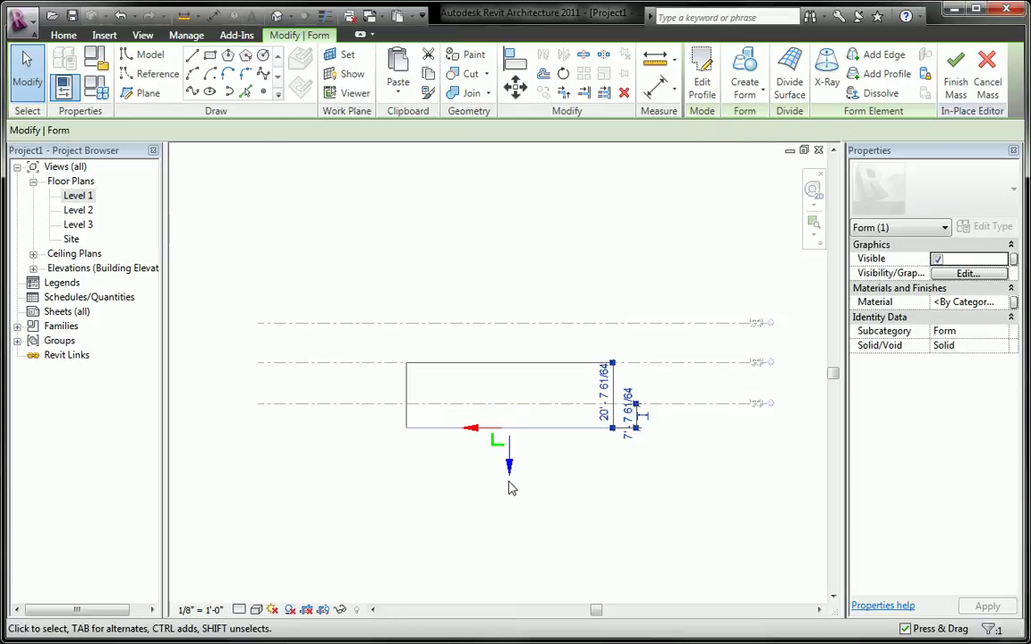
{"action": "left_click_drag", "start_coordinate": [507, 460], "coordinate": [511, 454]}
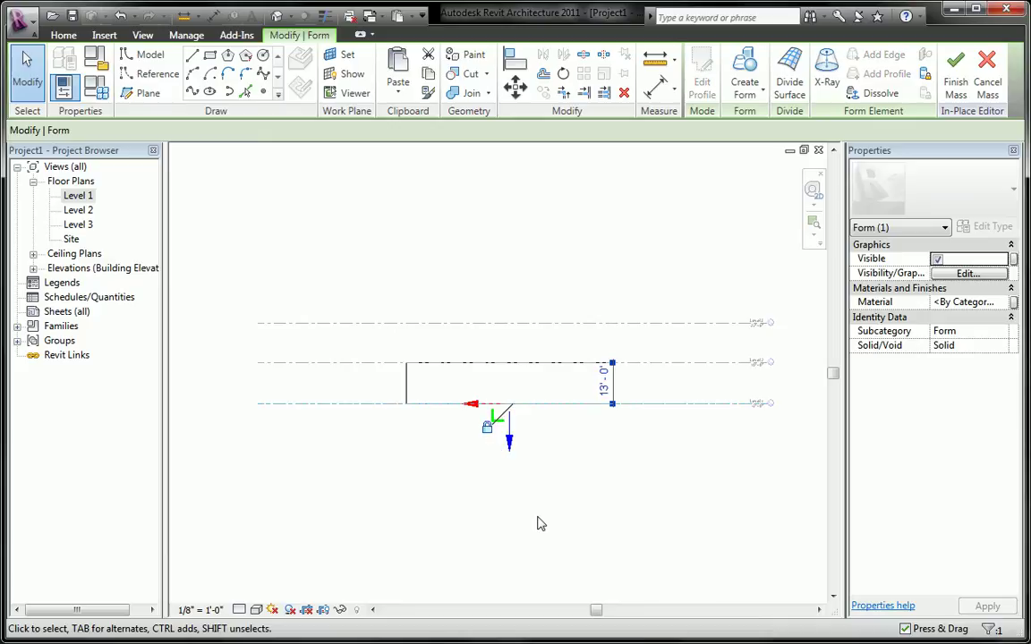
{"action": "left_click", "coordinate": [573, 507]}
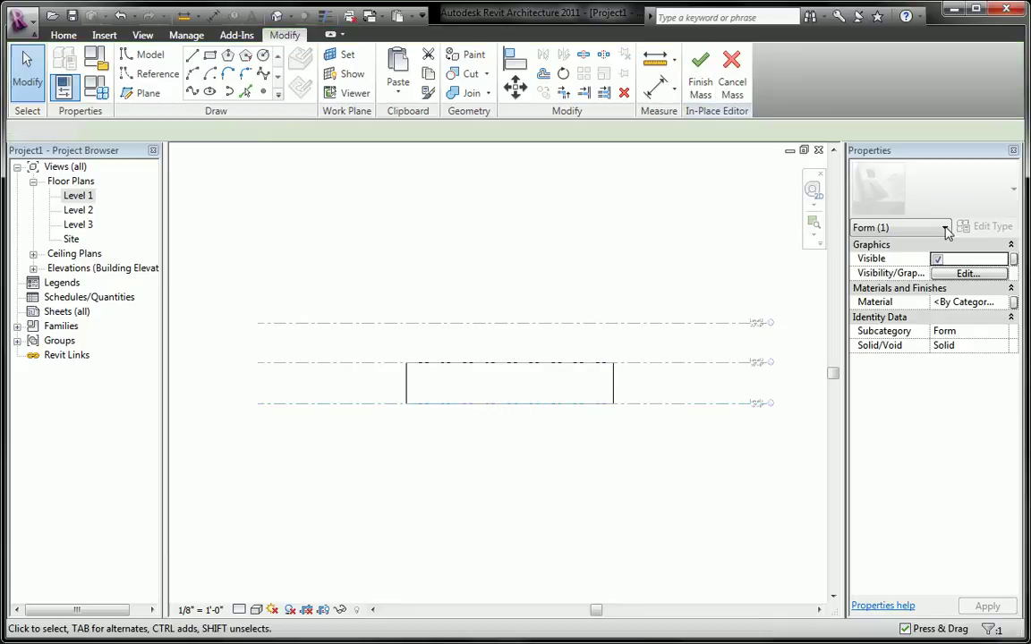
Finish the mass and move Level 1 downward to test the locked bottom face
{"action": "left_click", "coordinate": [700, 71]}
{"action": "left_click", "coordinate": [670, 404]}
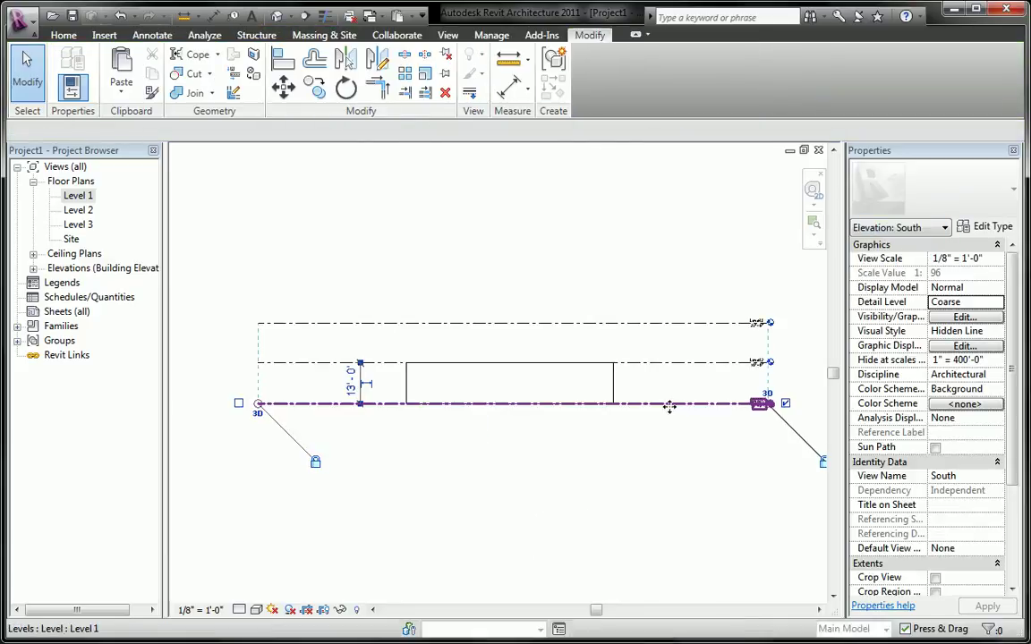
{"action": "mouse_move", "coordinate": [667, 405]}
{"action": "left_mouse_down"}
{"action": "mouse_move", "coordinate": [667, 430]}
{"action": "mouse_move", "coordinate": [662, 408]}
{"action": "left_mouse_up"}
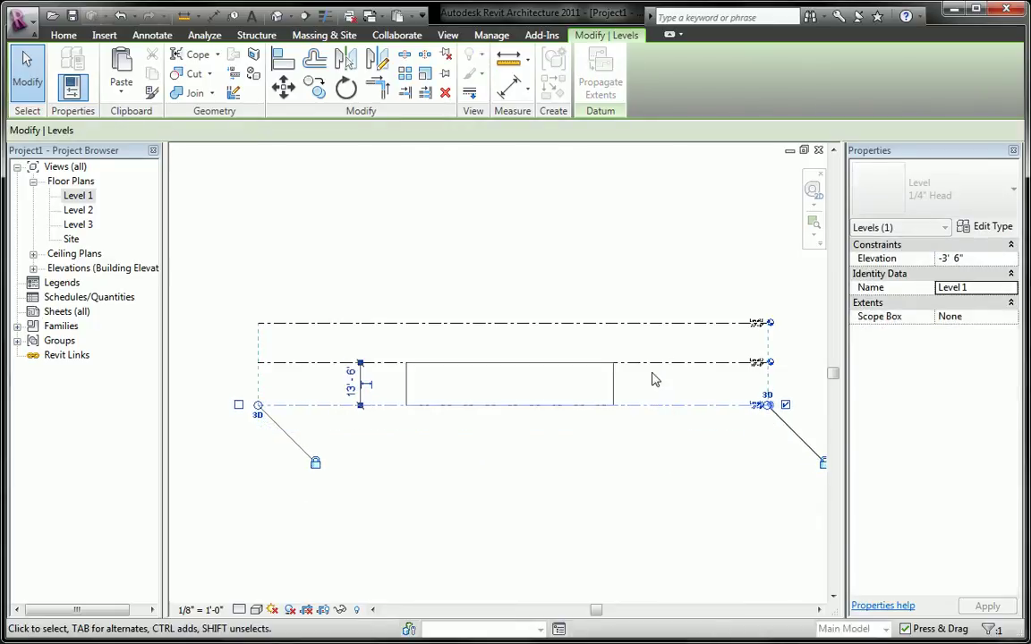
Move Level 2 upward to about 18' 0" above Level 1 to stretch the locked mass
{"action": "left_click_drag", "start_coordinate": [648, 363], "coordinate": [616, 403]}
{"action": "left_click", "coordinate": [665, 469]}
{"action": "left_click", "coordinate": [659, 361]}
Copy the mass and paste the copy aligned to Level 2
{"action": "left_click", "coordinate": [616, 401]}
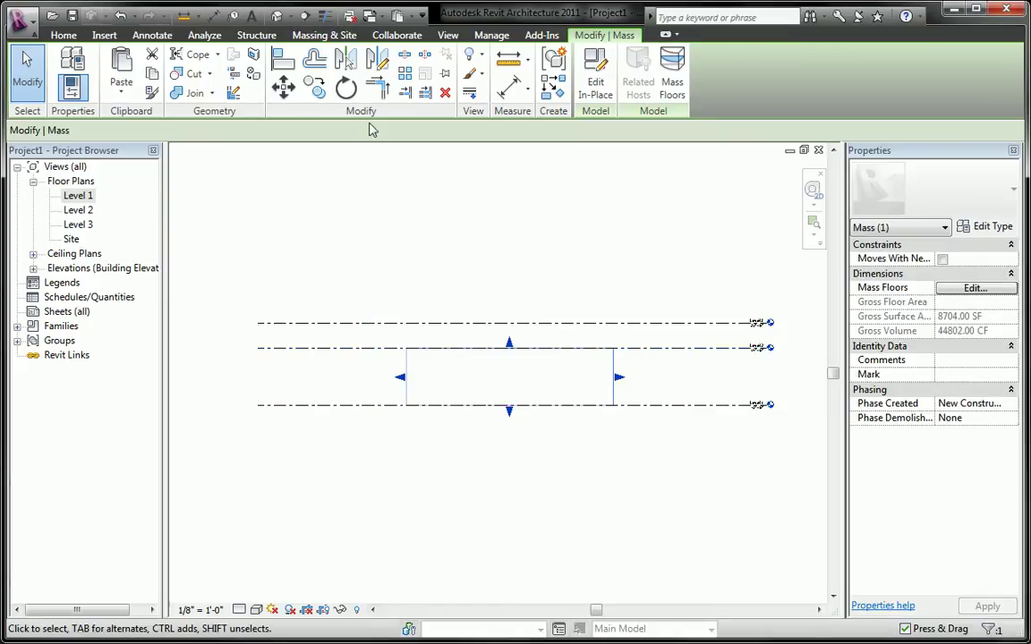
{"action": "key", "text": "Escape"}
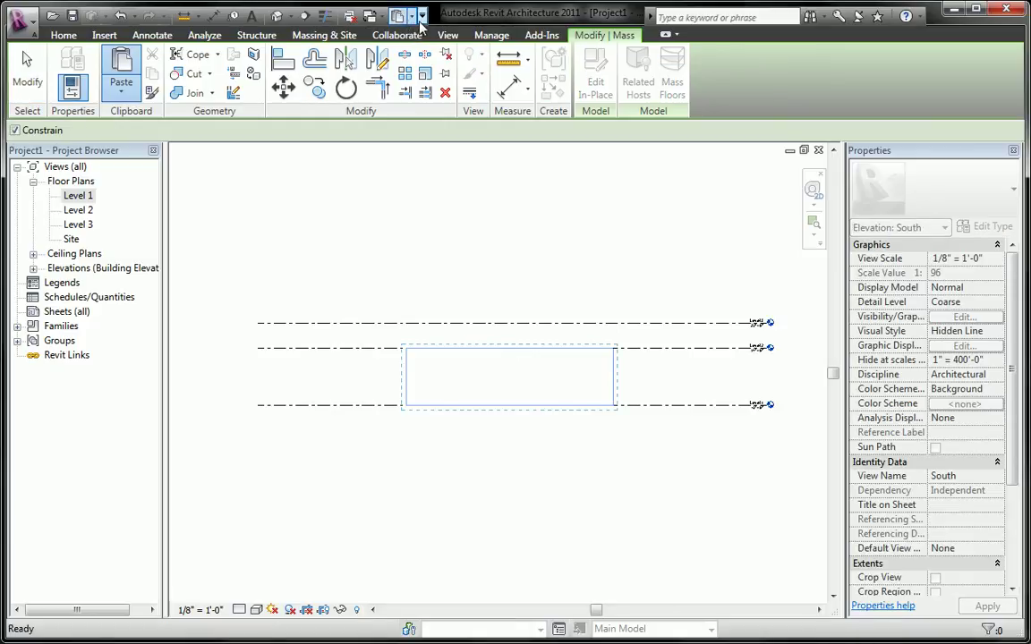
{"action": "left_click", "coordinate": [413, 19]}
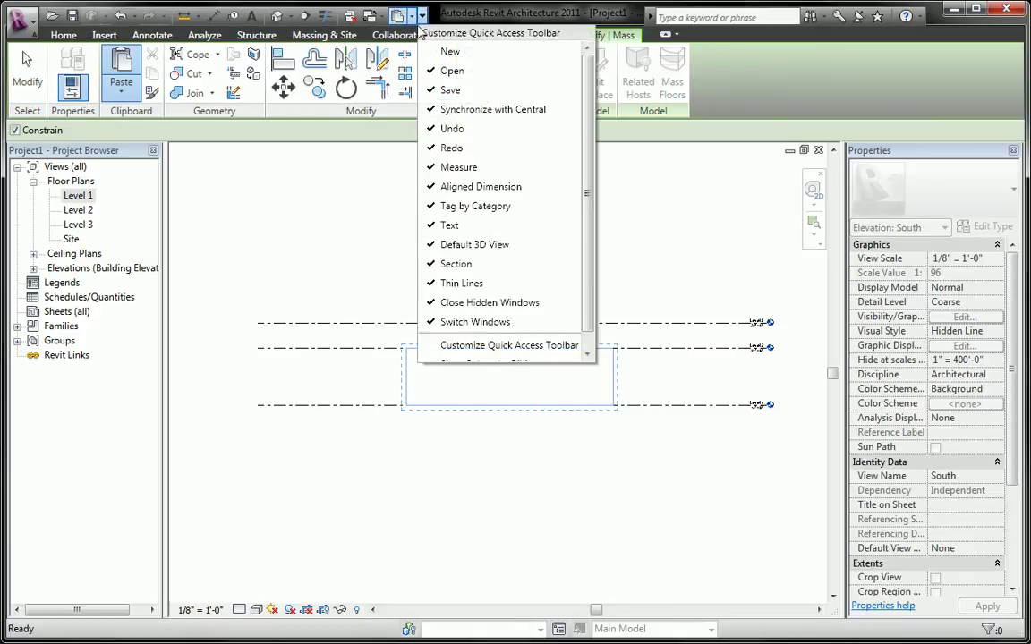
{"action": "left_click", "coordinate": [411, 19]}
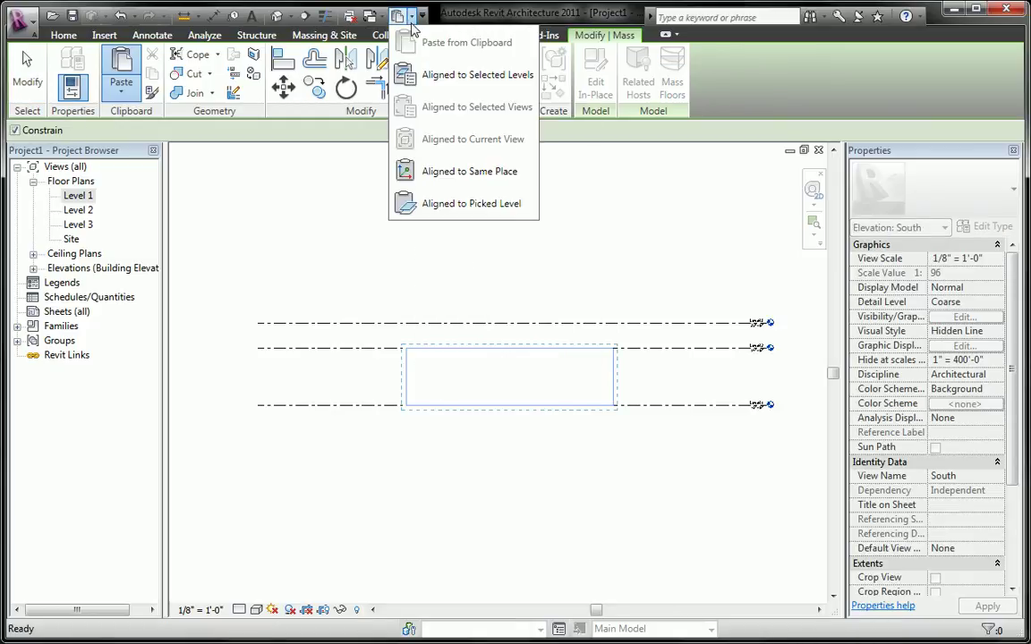
{"action": "left_click", "coordinate": [452, 77]}
{"action": "left_click", "coordinate": [433, 232]}
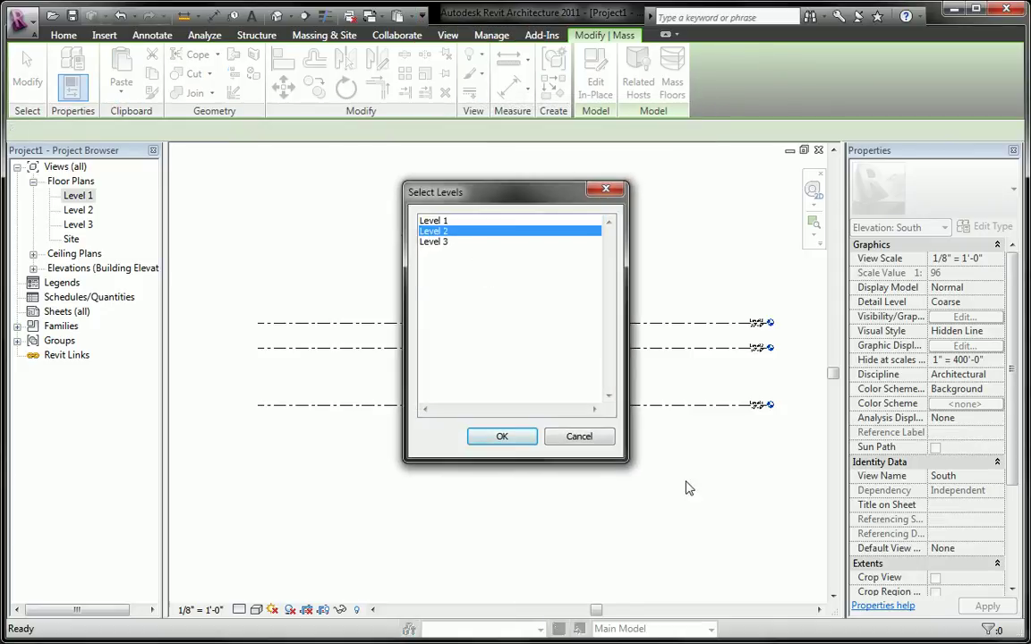
{"action": "left_click", "coordinate": [502, 438]}
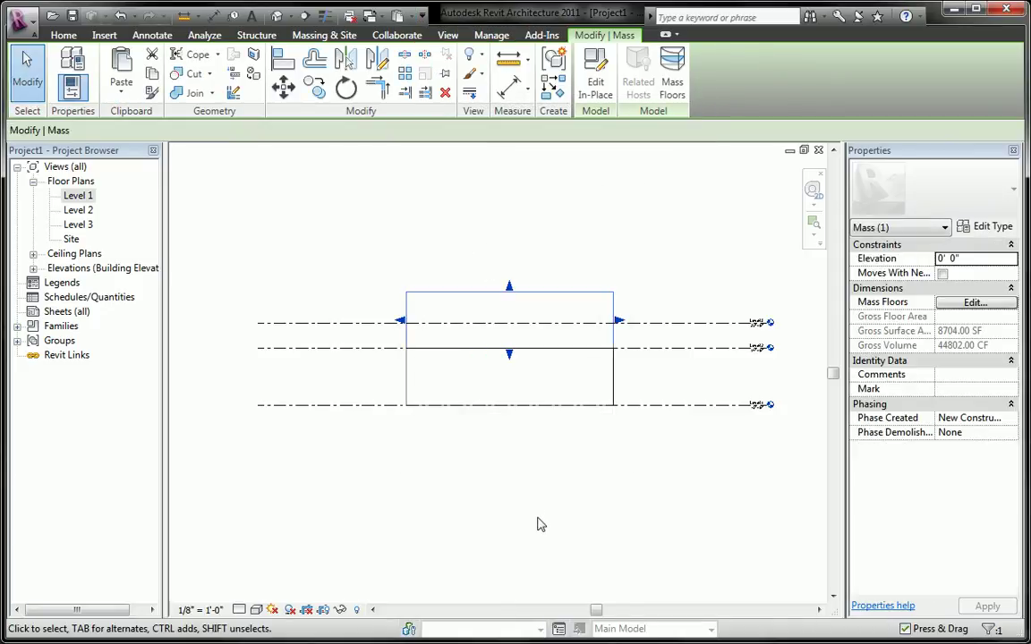
Edit the pasted mass in place and lock its bottom face to Level 2
{"action": "left_click", "coordinate": [595, 56]}
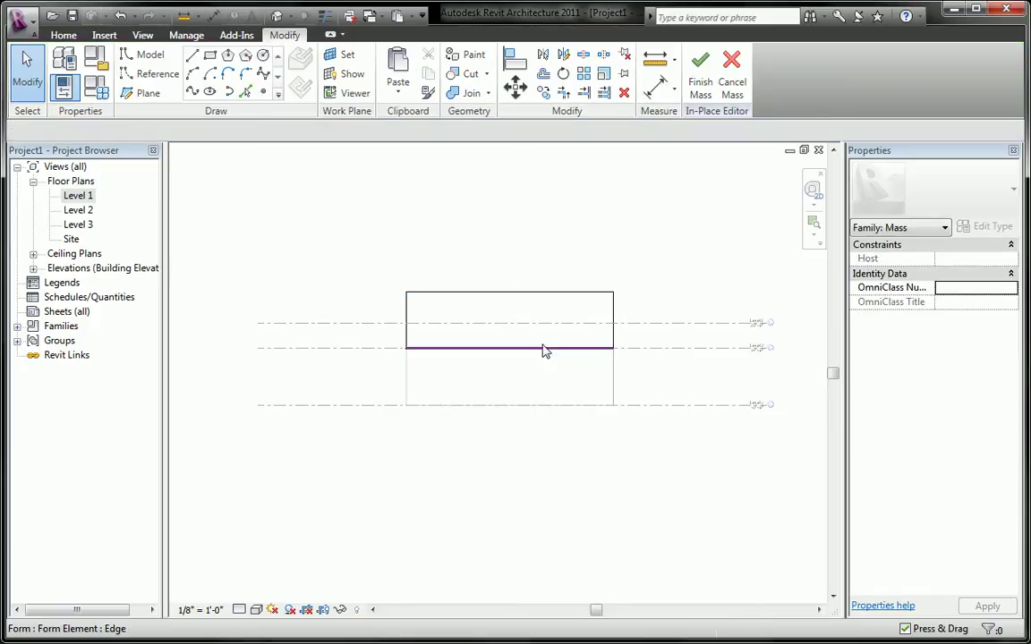
{"action": "left_click", "coordinate": [544, 350]}
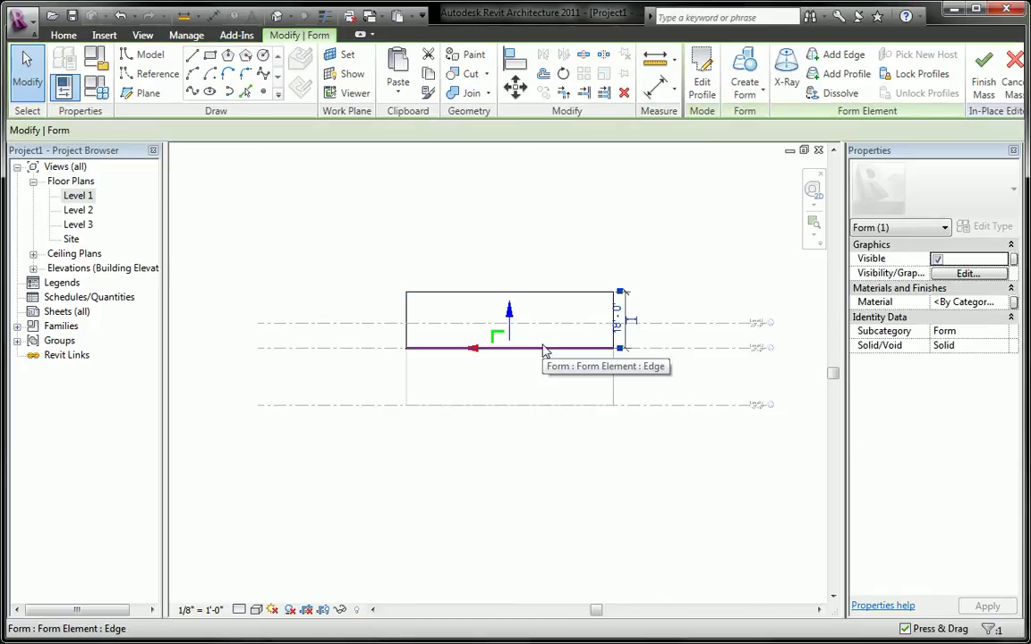
{"action": "key", "text": "Tab"}
{"action": "key", "text": "Tab"}
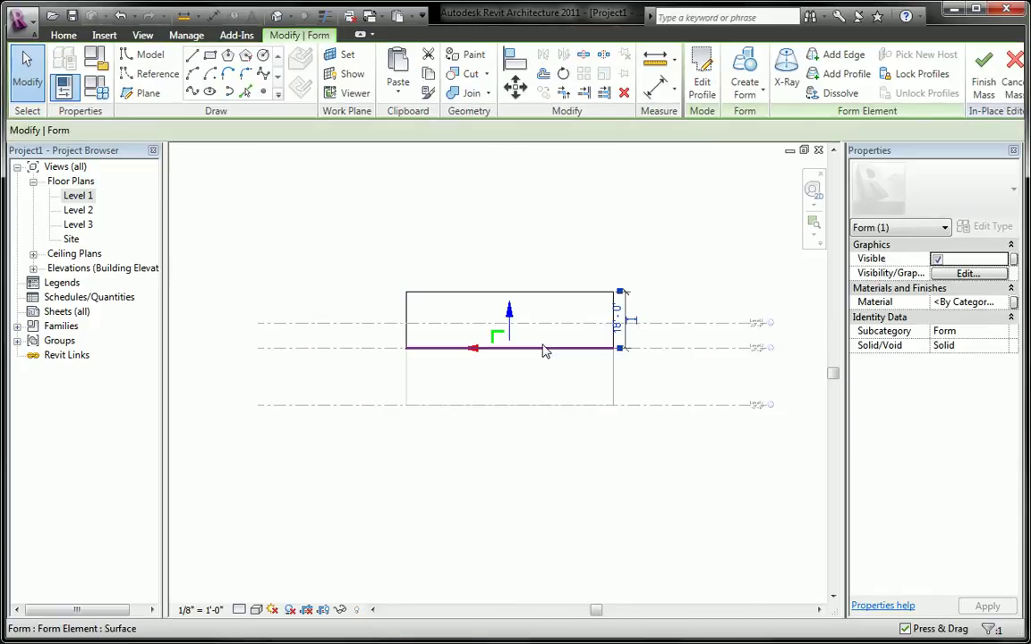
{"action": "left_click", "coordinate": [544, 350]}
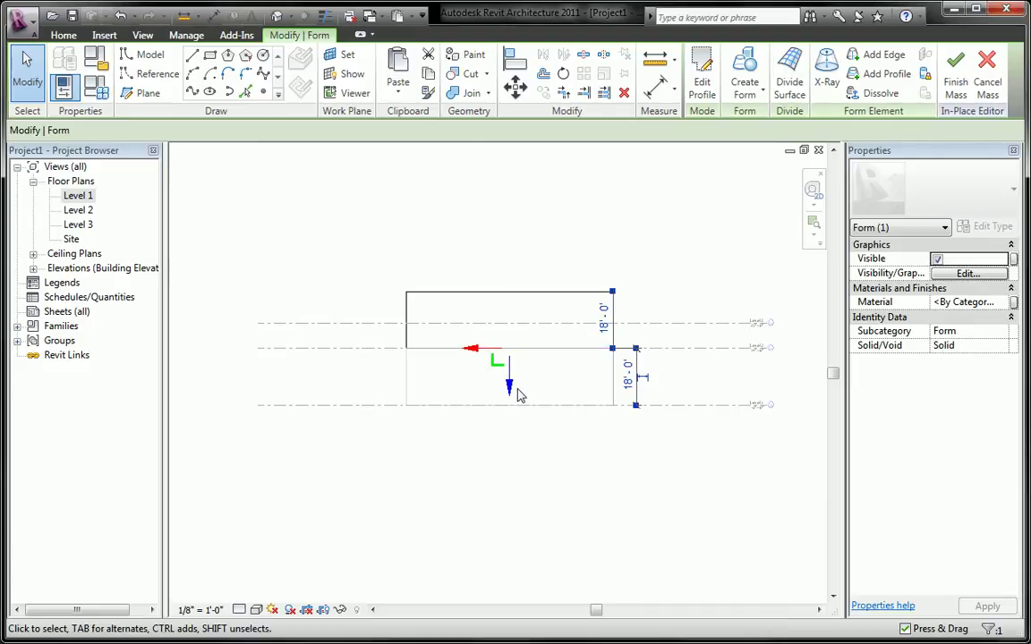
{"action": "left_click_drag", "start_coordinate": [515, 393], "coordinate": [511, 390]}
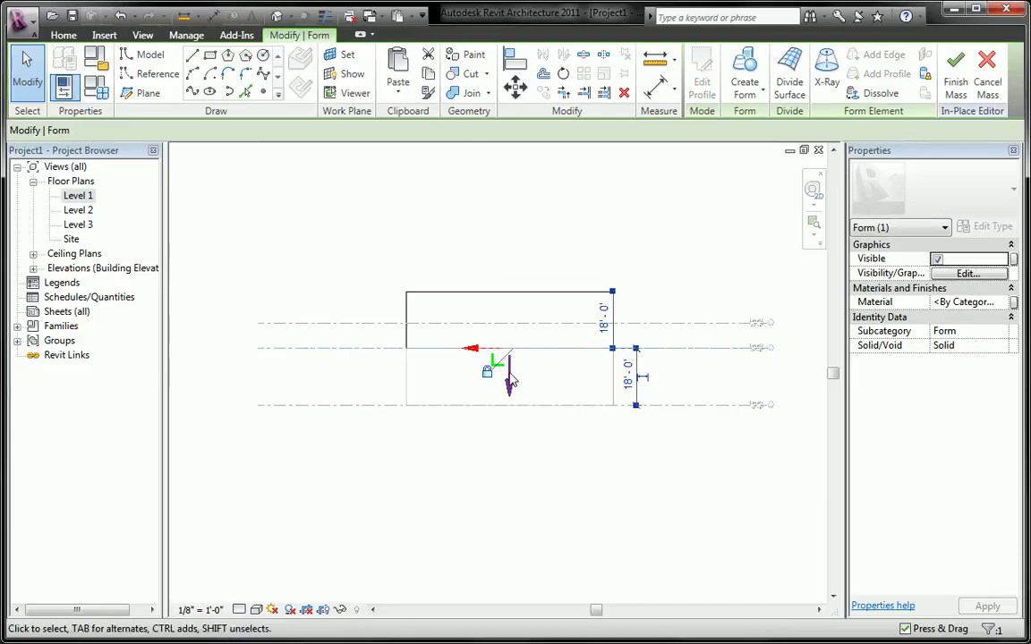
Lower the upper mass's top face to Level 3, lock it there and finish the mass
{"action": "left_click", "coordinate": [508, 295]}
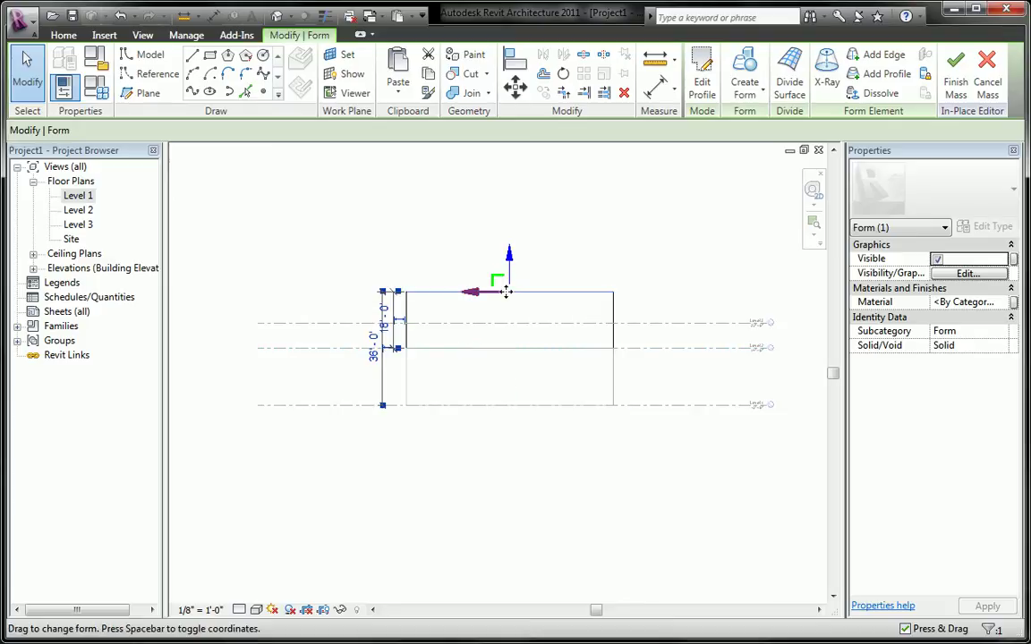
{"action": "left_click_drag", "start_coordinate": [516, 303], "coordinate": [555, 315]}
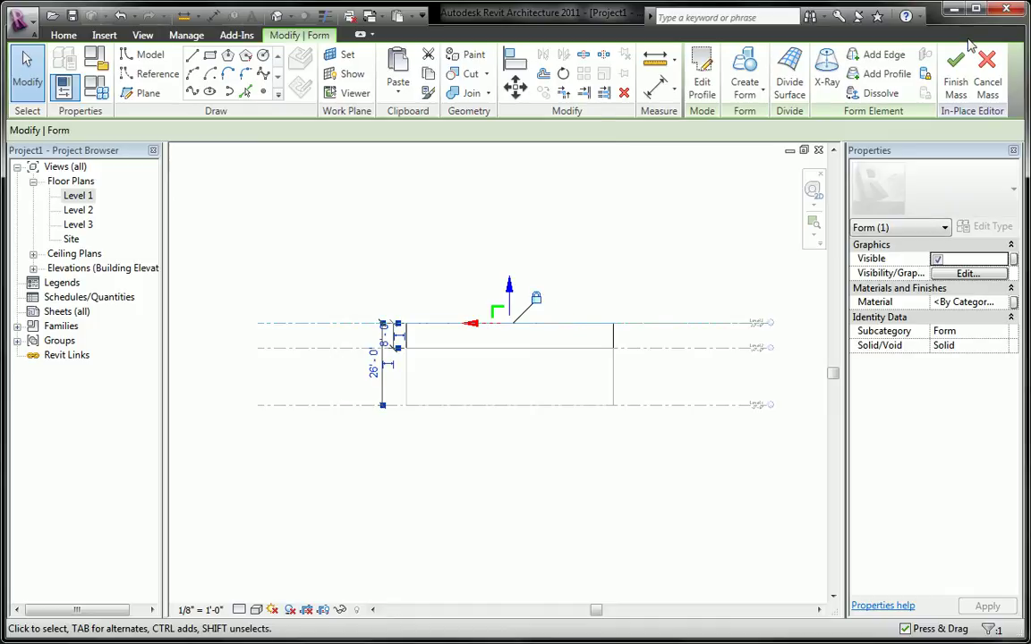
{"action": "left_click", "coordinate": [956, 71]}
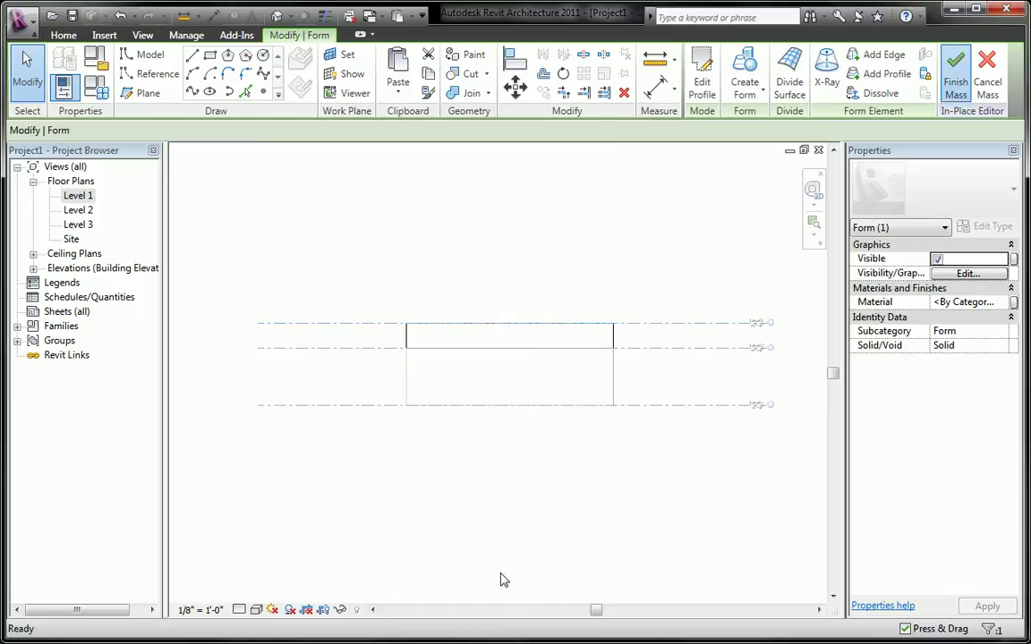
Test both locked masses by lowering Level 2 to 8' 0", then raising Level 3 and Level 2
{"action": "left_click", "coordinate": [356, 348]}
{"action": "left_click_drag", "start_coordinate": [356, 348], "coordinate": [357, 368]}
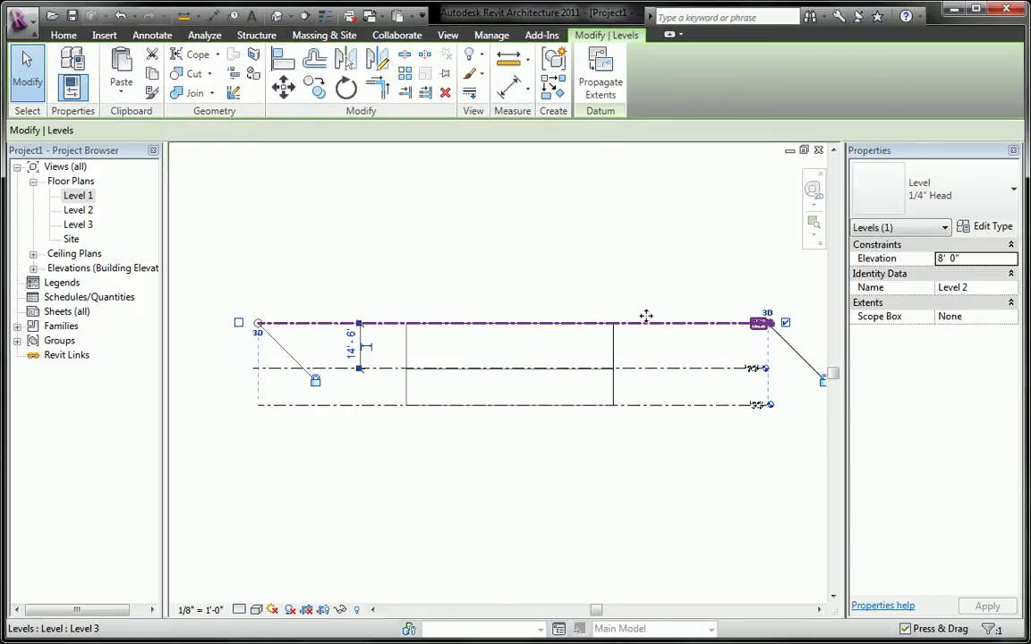
{"action": "left_click_drag", "start_coordinate": [648, 322], "coordinate": [647, 291]}
{"action": "left_click_drag", "start_coordinate": [658, 374], "coordinate": [649, 338]}
{"action": "left_click", "coordinate": [656, 455]}
{"action": "key", "text": "d"}
{"action": "key", "text": "i"}
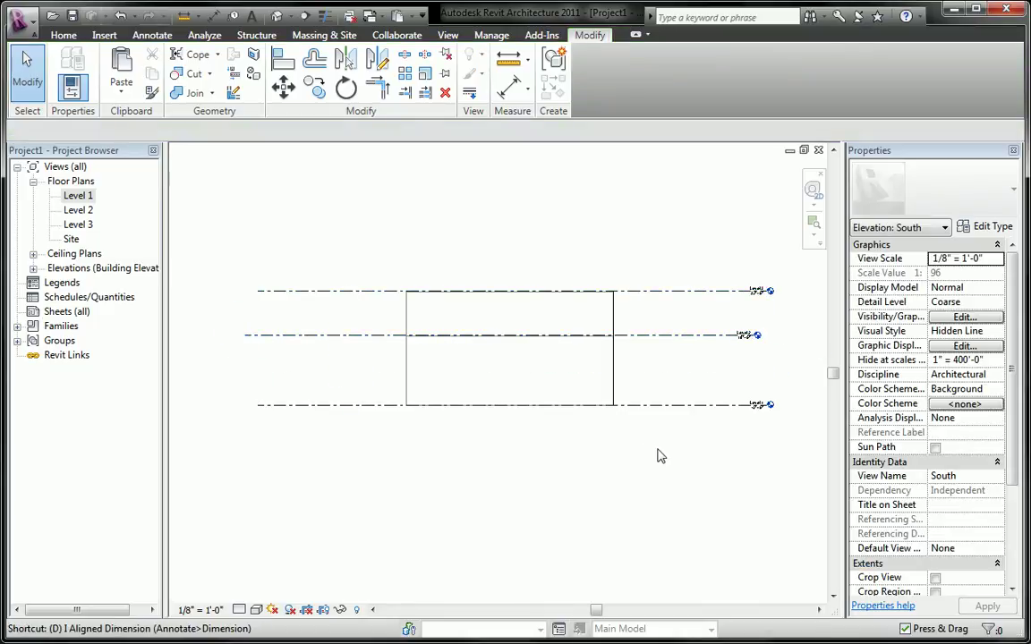
{"action": "left_click", "coordinate": [358, 406]}
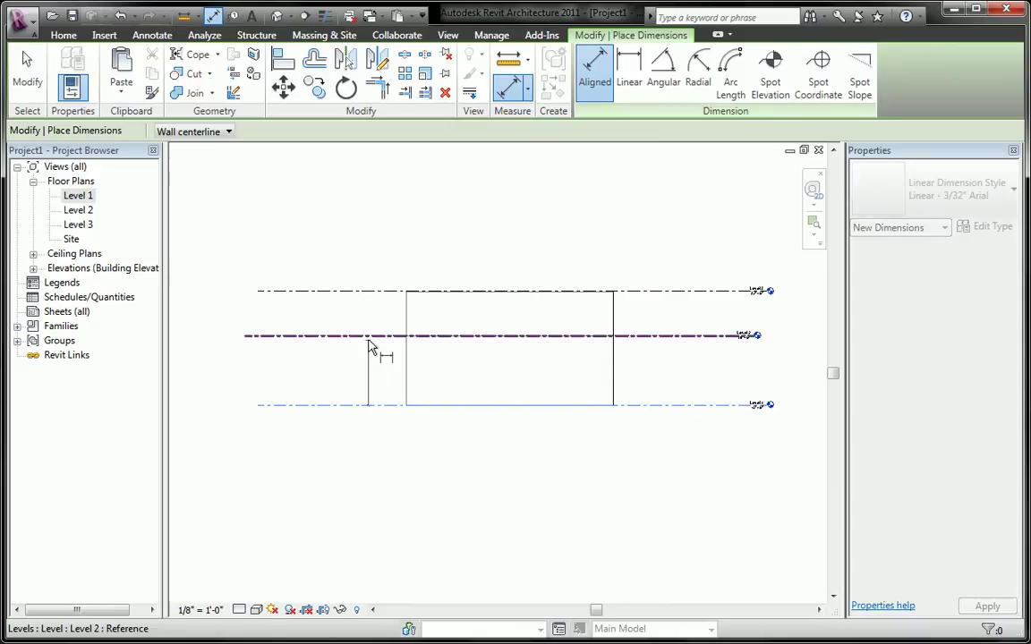
{"action": "left_click", "coordinate": [366, 336]}
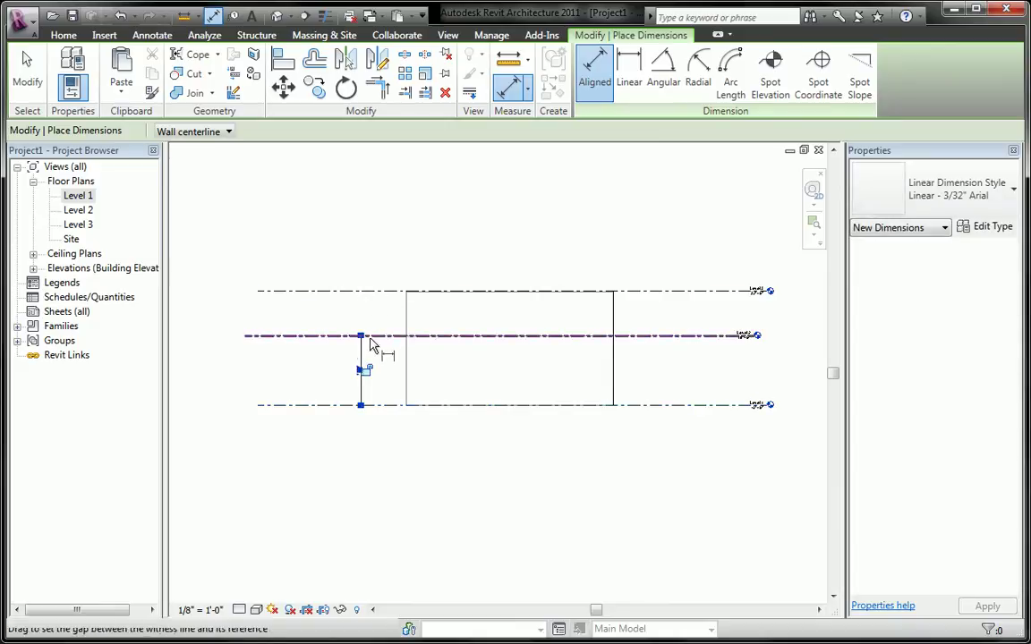
{"action": "key", "text": "Escape"}
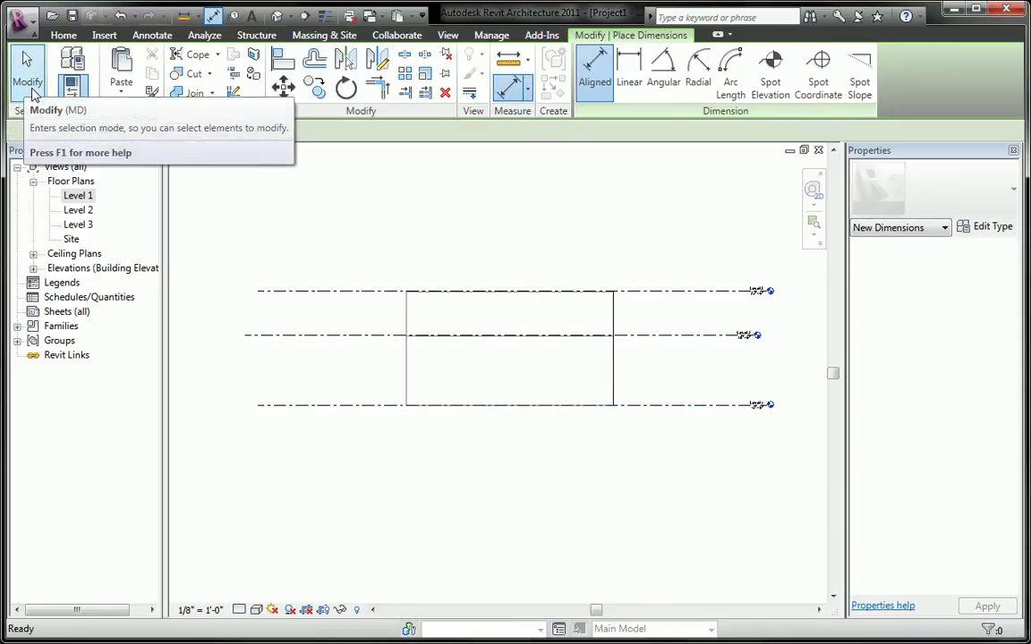
Place an aligned dimension string across Levels 1, 2 and 3 and constrain its segments to be equal
{"action": "left_click", "coordinate": [342, 406]}
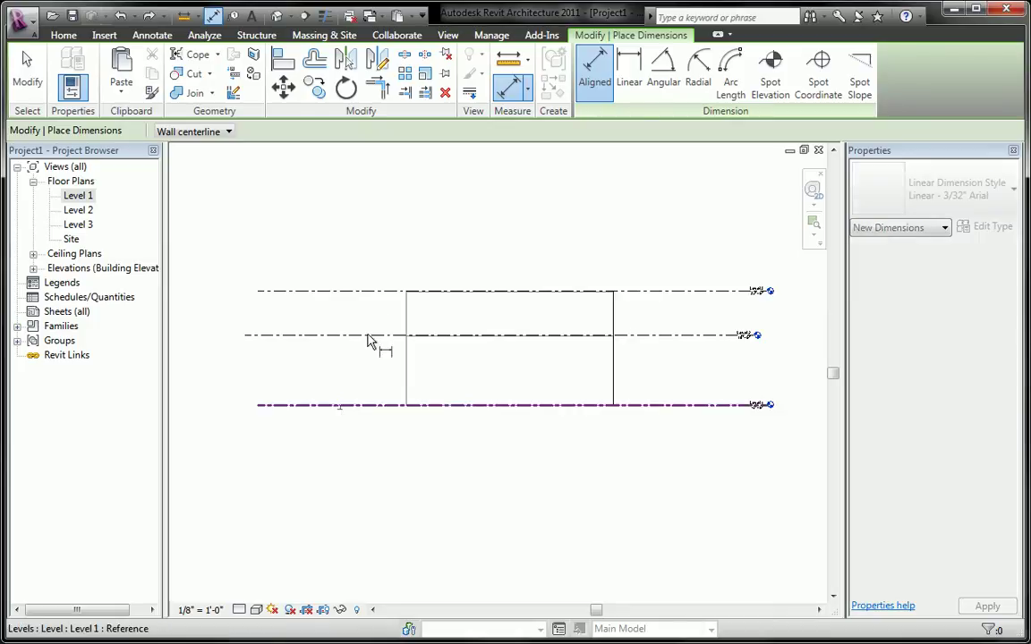
{"action": "left_click", "coordinate": [349, 336]}
{"action": "left_click", "coordinate": [370, 292]}
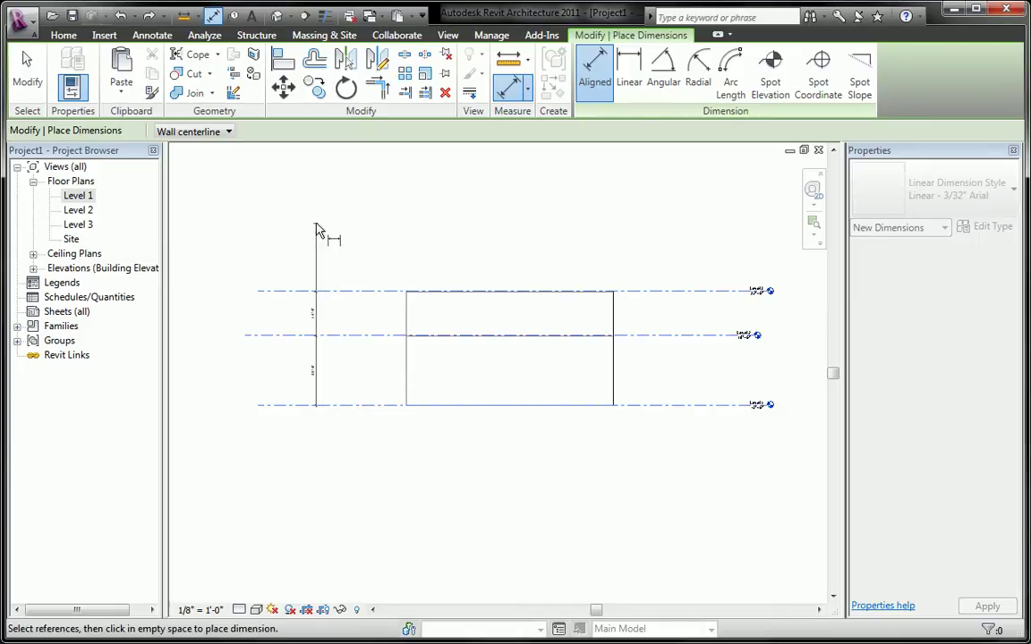
{"action": "left_click", "coordinate": [318, 231]}
{"action": "left_click", "coordinate": [327, 348]}
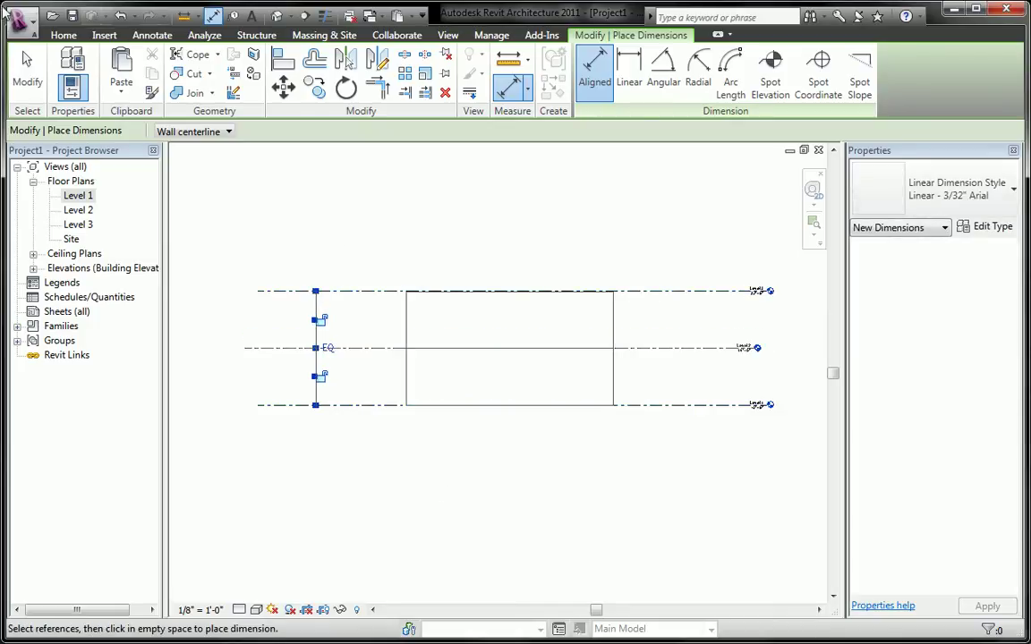
{"action": "left_click", "coordinate": [27, 72]}
Lower Level 3 to 30' 0" and move Level 2 upward to test the equal level spacing
{"action": "left_click_drag", "start_coordinate": [660, 290], "coordinate": [702, 429]}
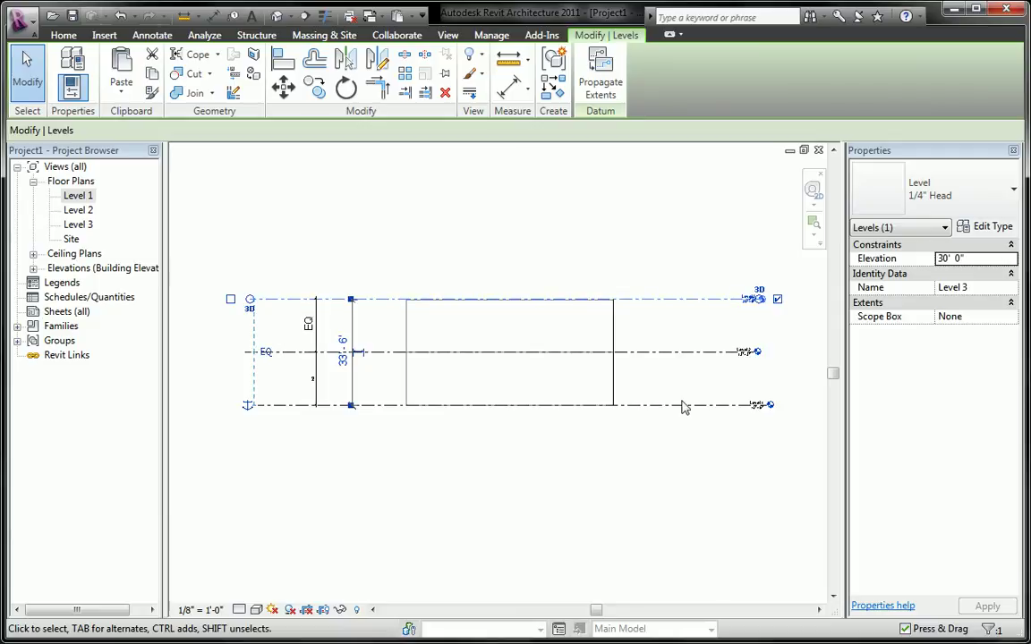
{"action": "left_click", "coordinate": [681, 354]}
{"action": "left_click_drag", "start_coordinate": [680, 337], "coordinate": [695, 430]}
{"action": "left_click", "coordinate": [527, 527]}
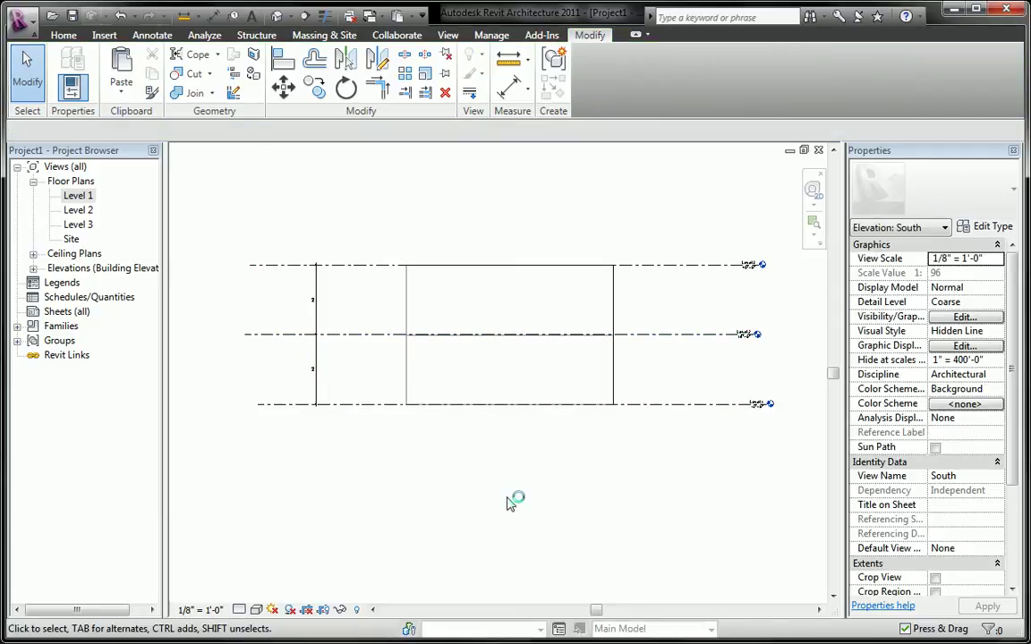